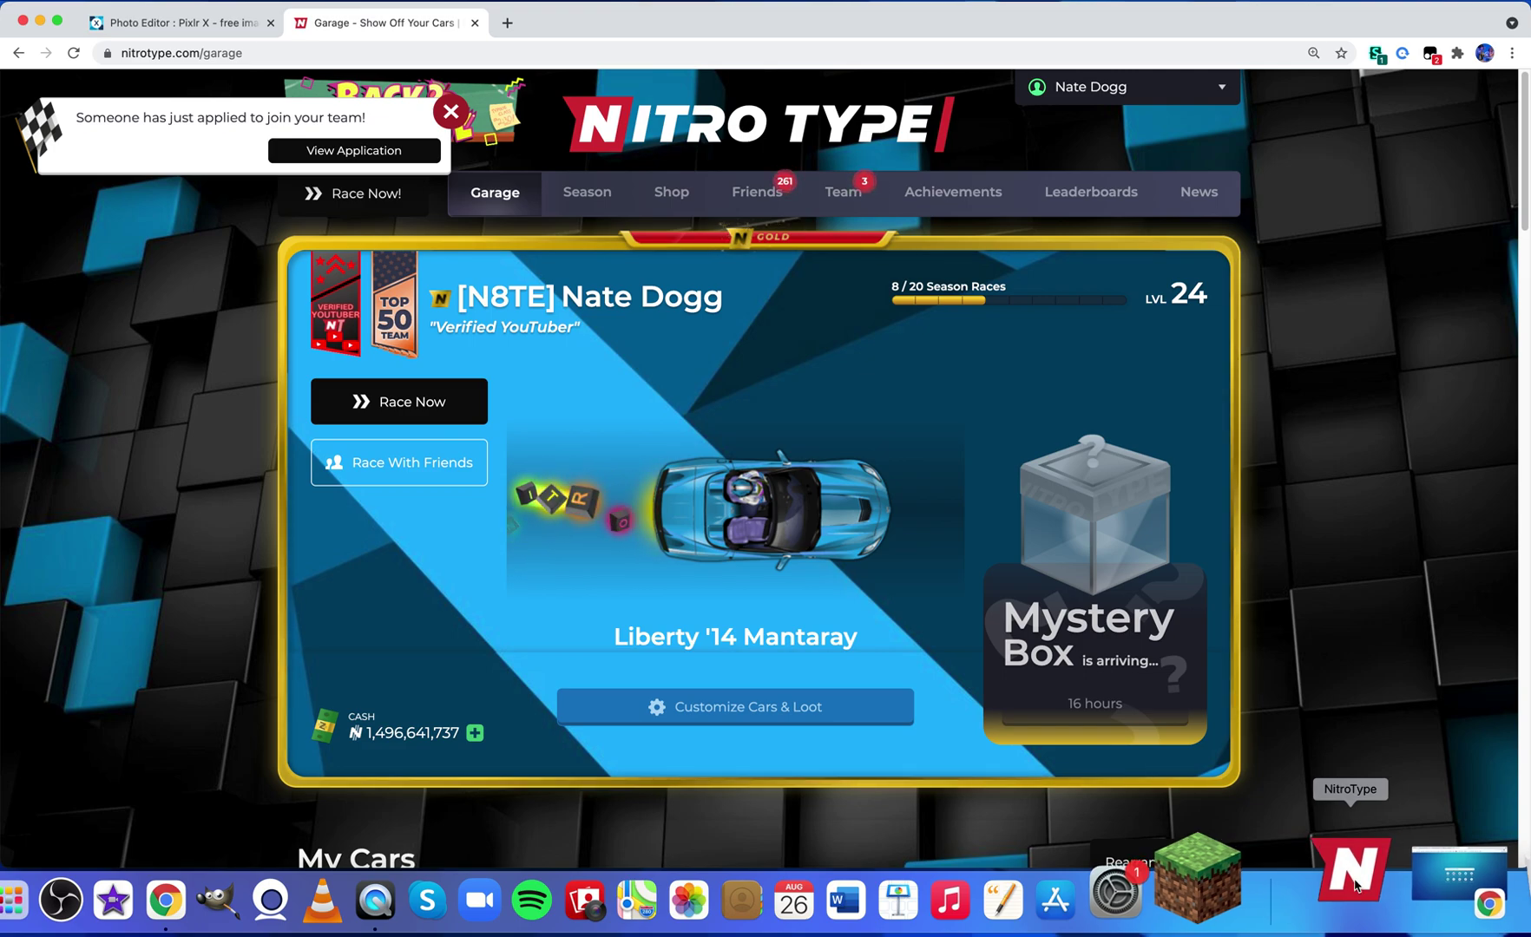
Minimize the Garage window and bring Chrome's New Tab page to the front
left_click(39, 20)
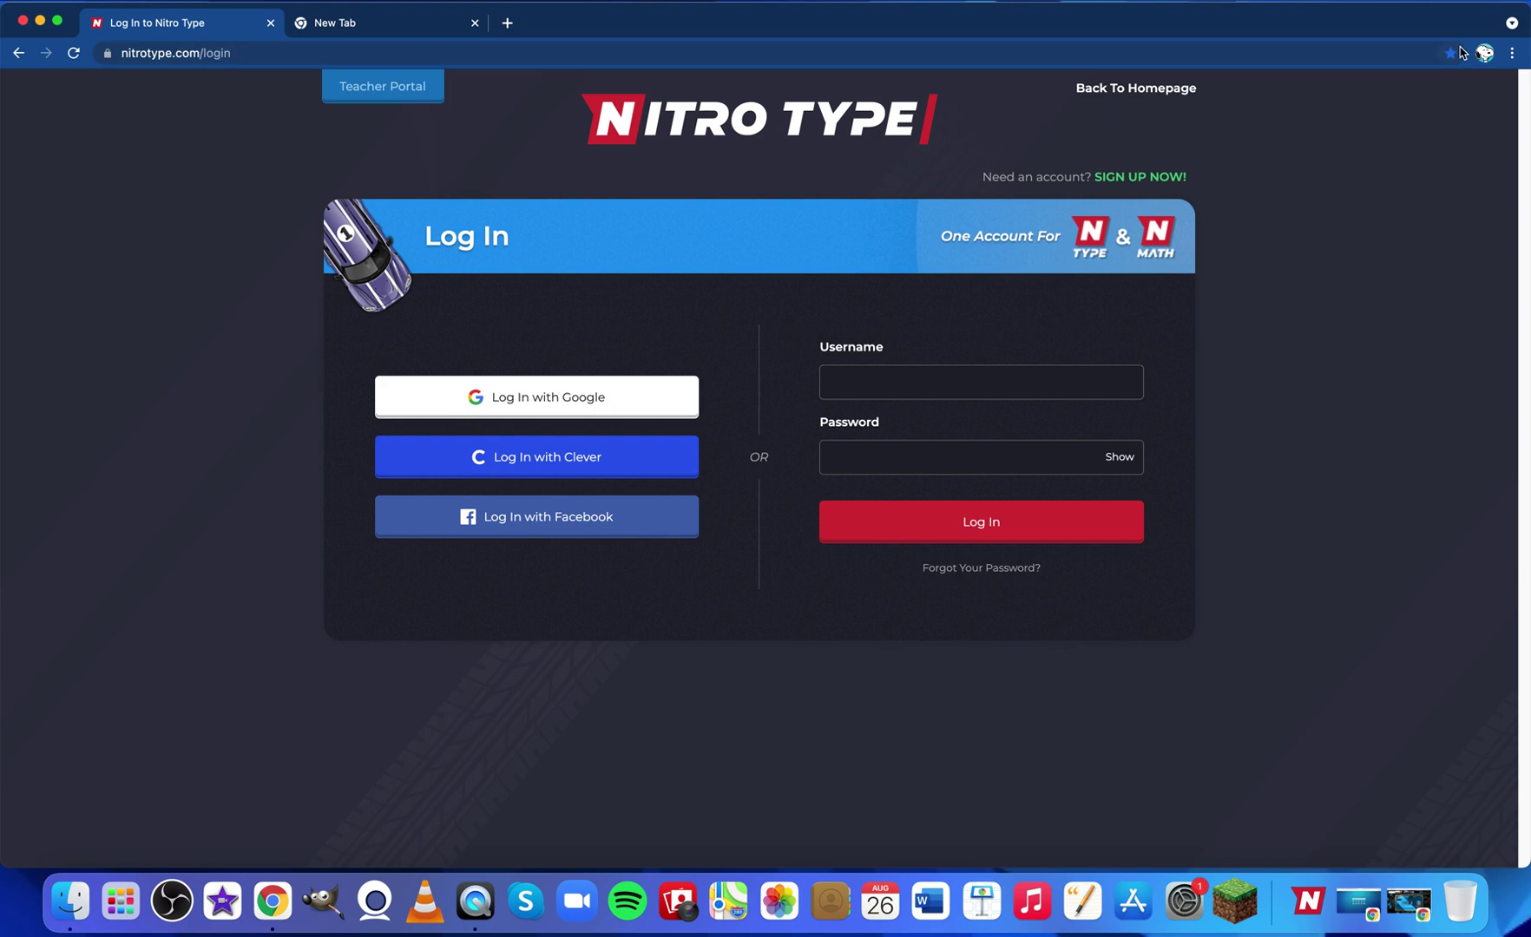
left_click(334, 26)
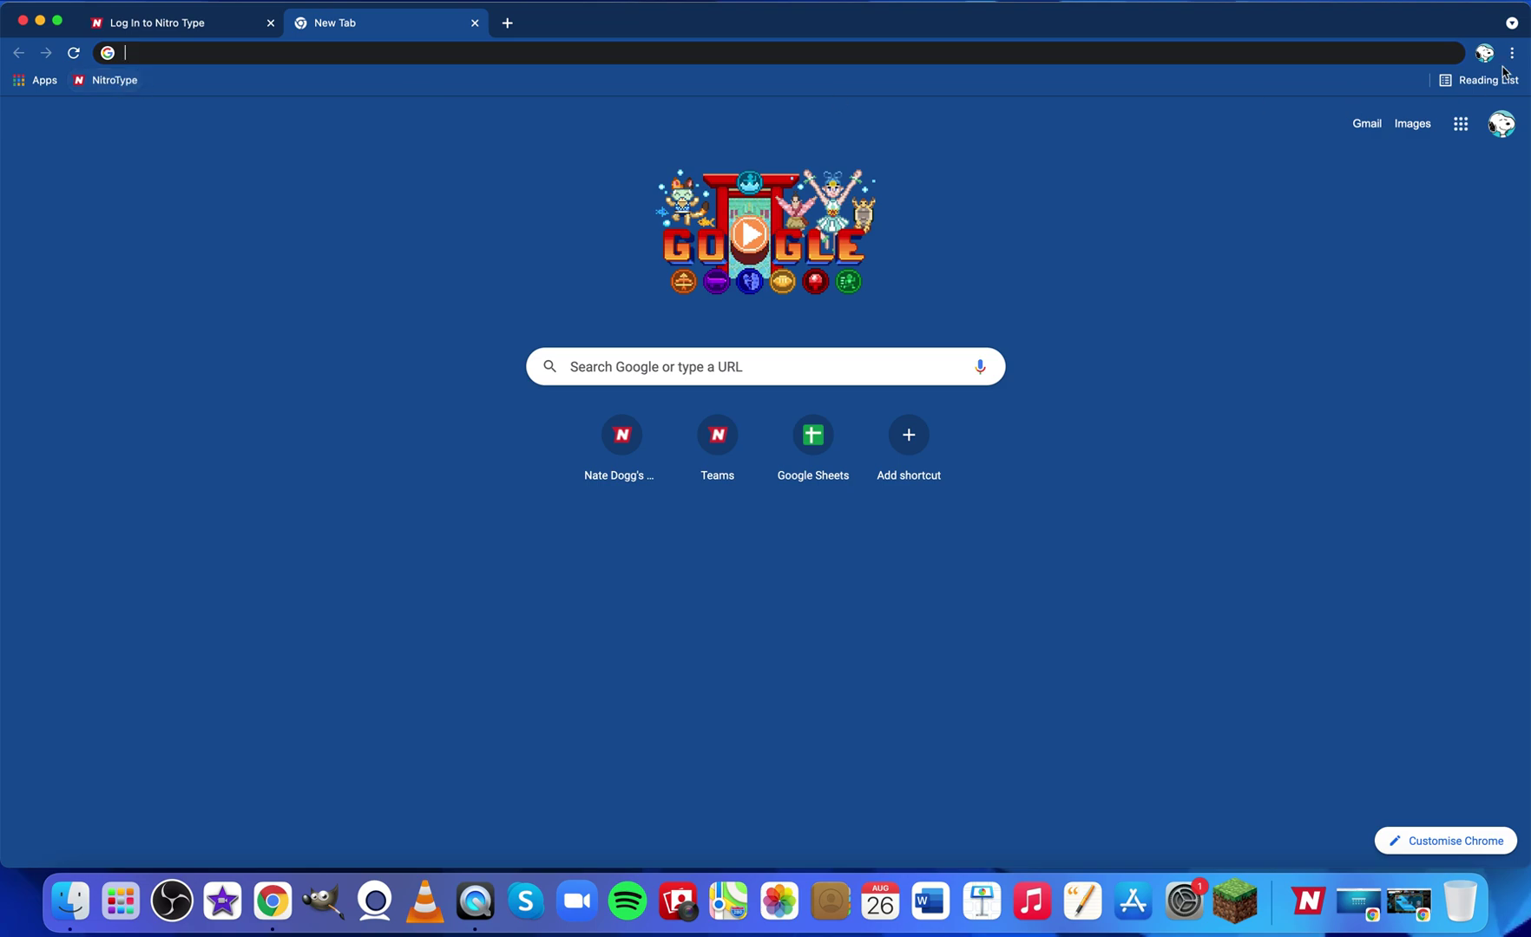
Drag the NitroType bookmark onto the desktop as a web shortcut, then minimize Chrome
left_click_drag(1525, 10, 1250, 4)
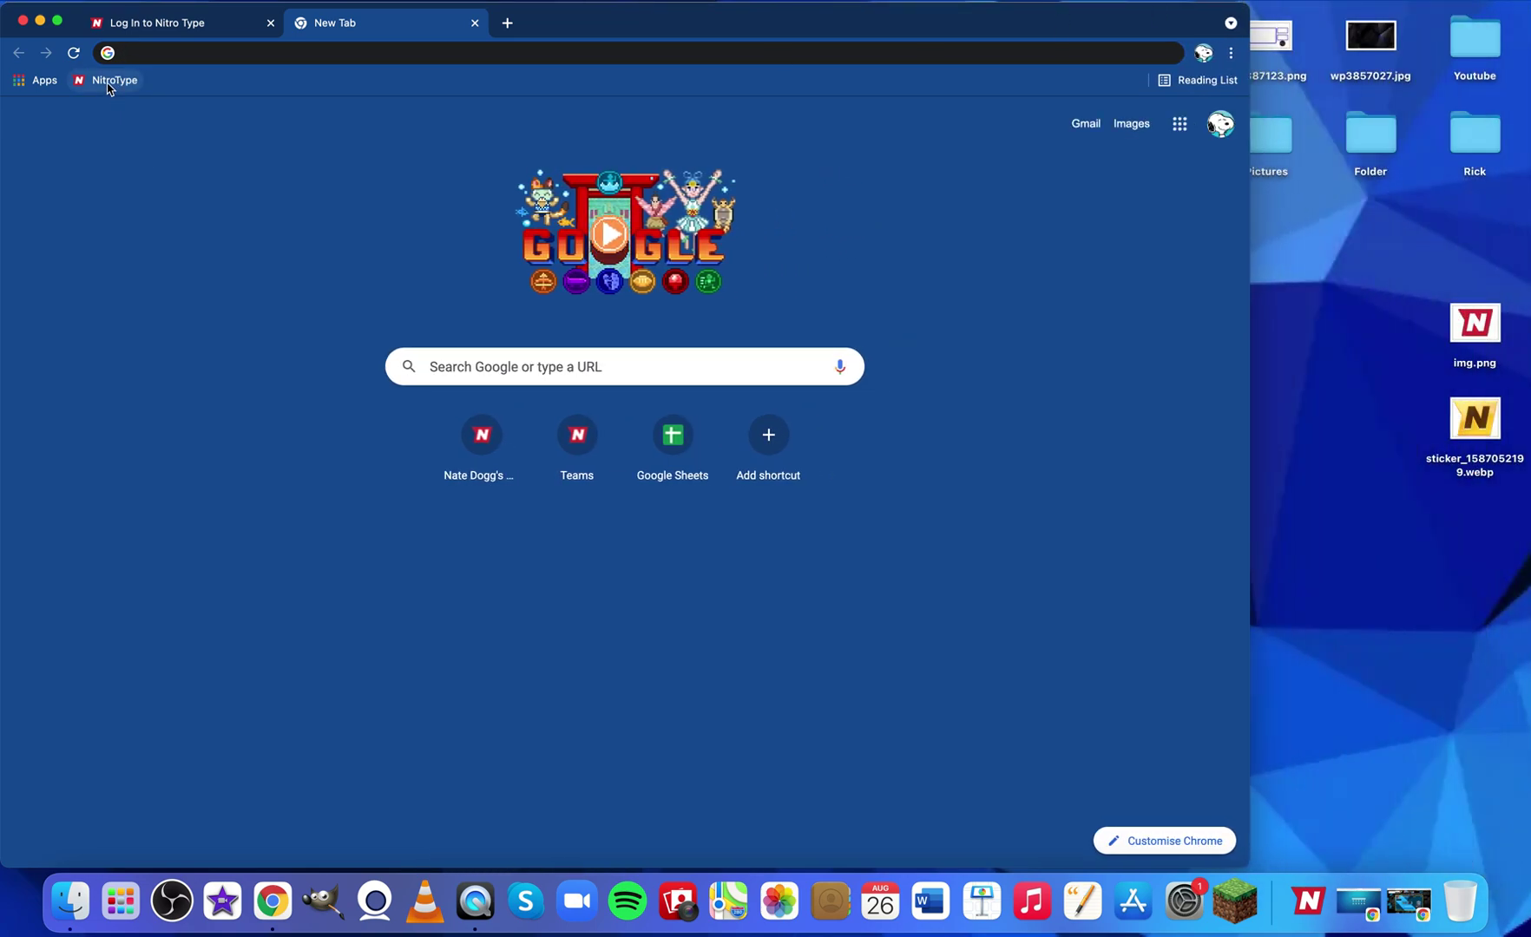
left_click_drag(108, 87, 1462, 231)
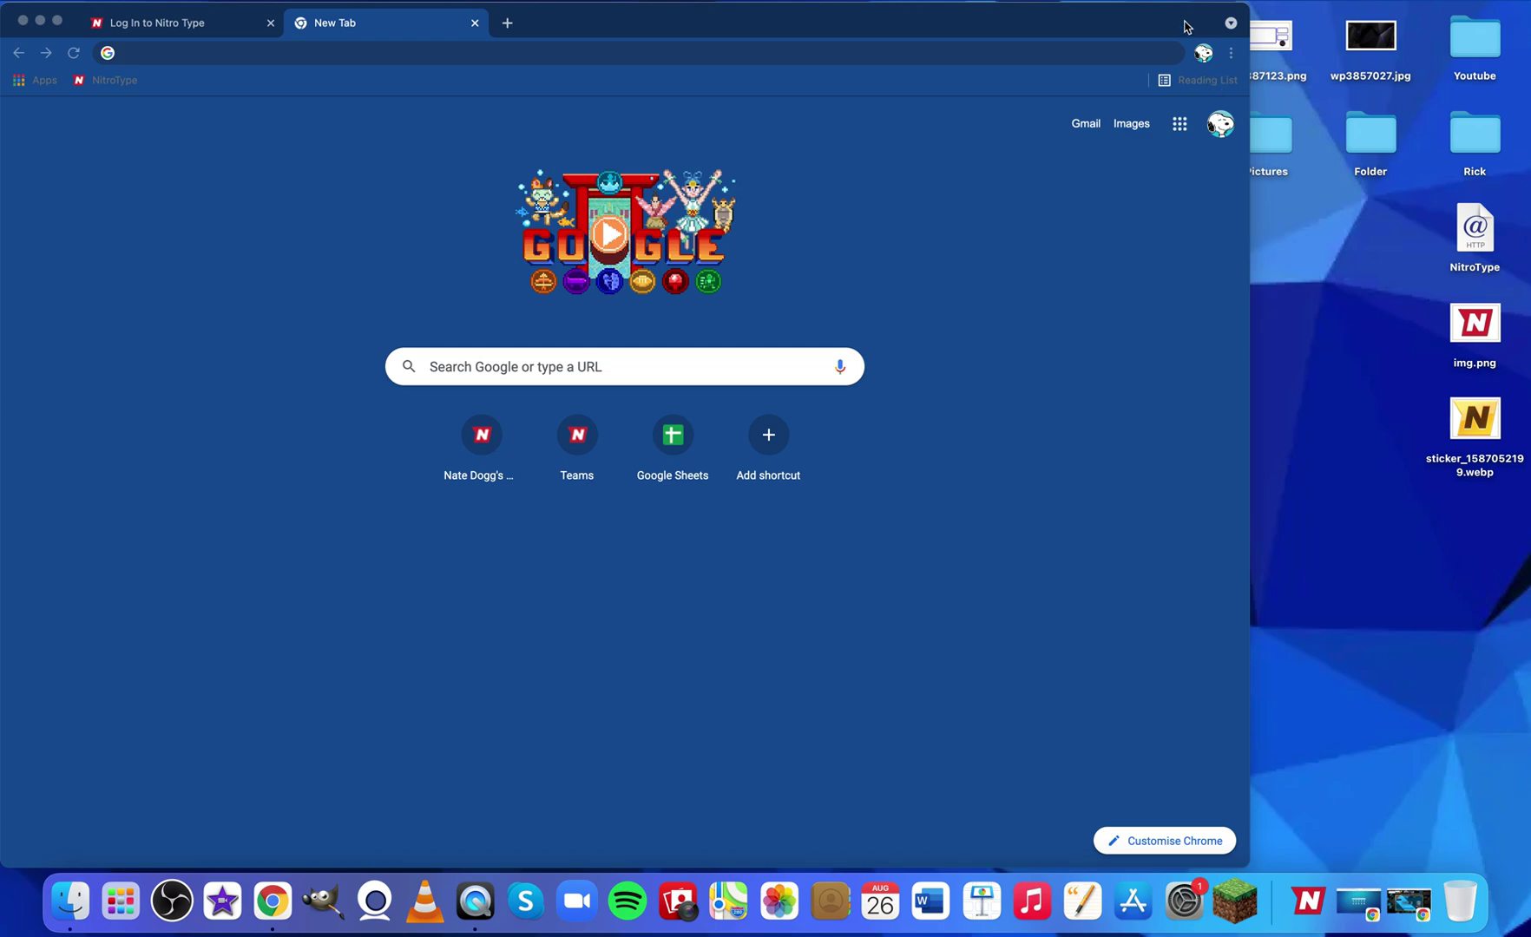
left_click(58, 20)
left_click(41, 19)
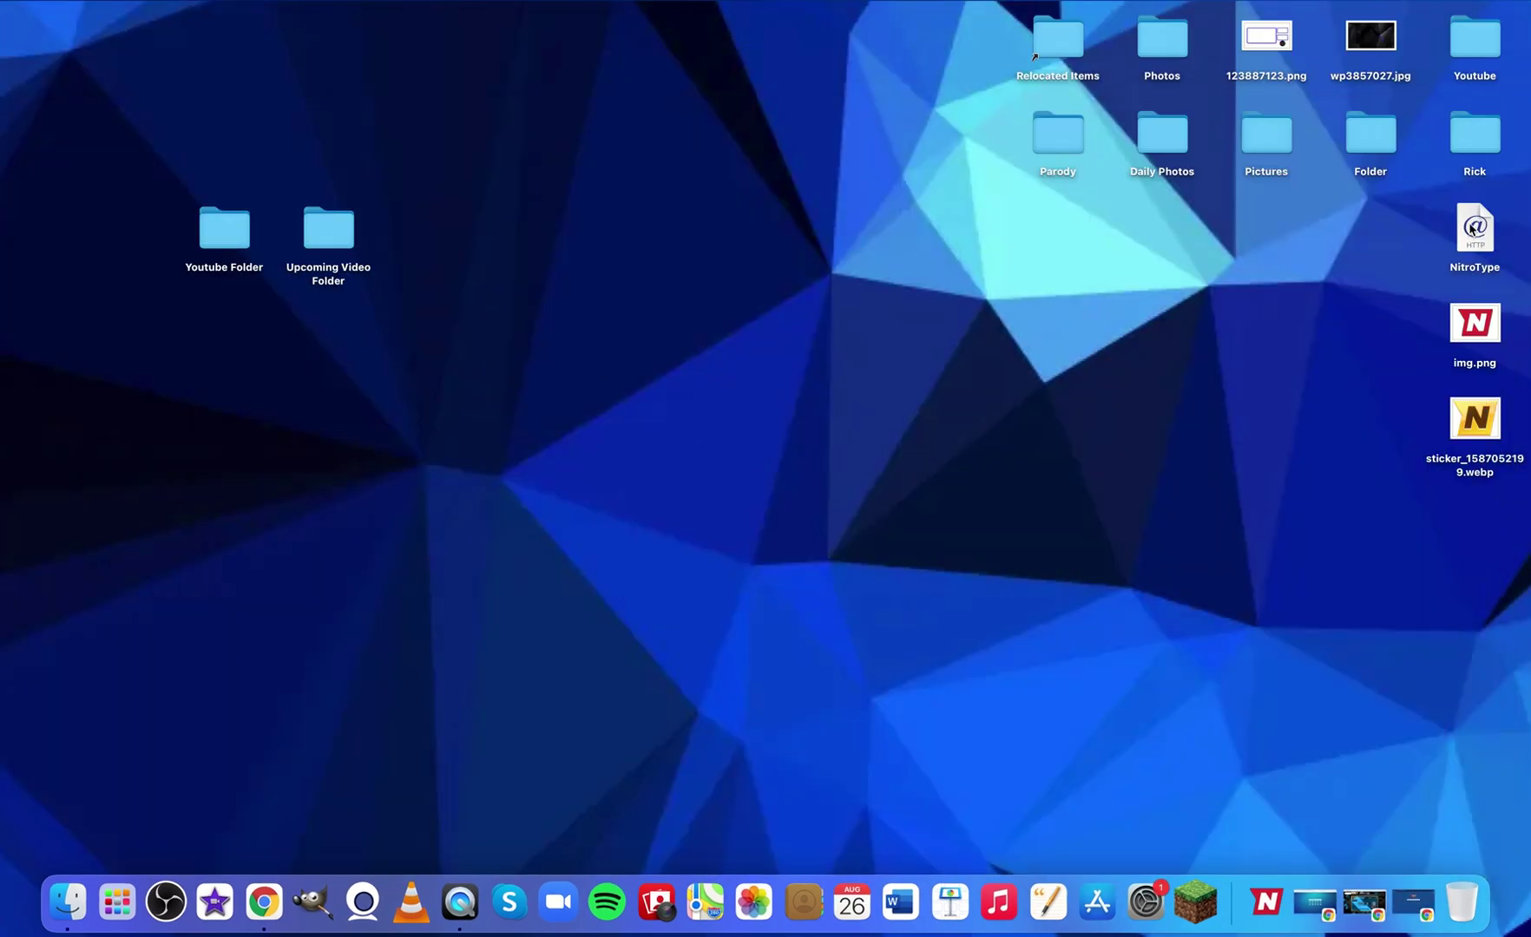
Open Get Info for NitroType.webloc, move it aside, and Quick Look the N sticker image
right_click(1474, 228)
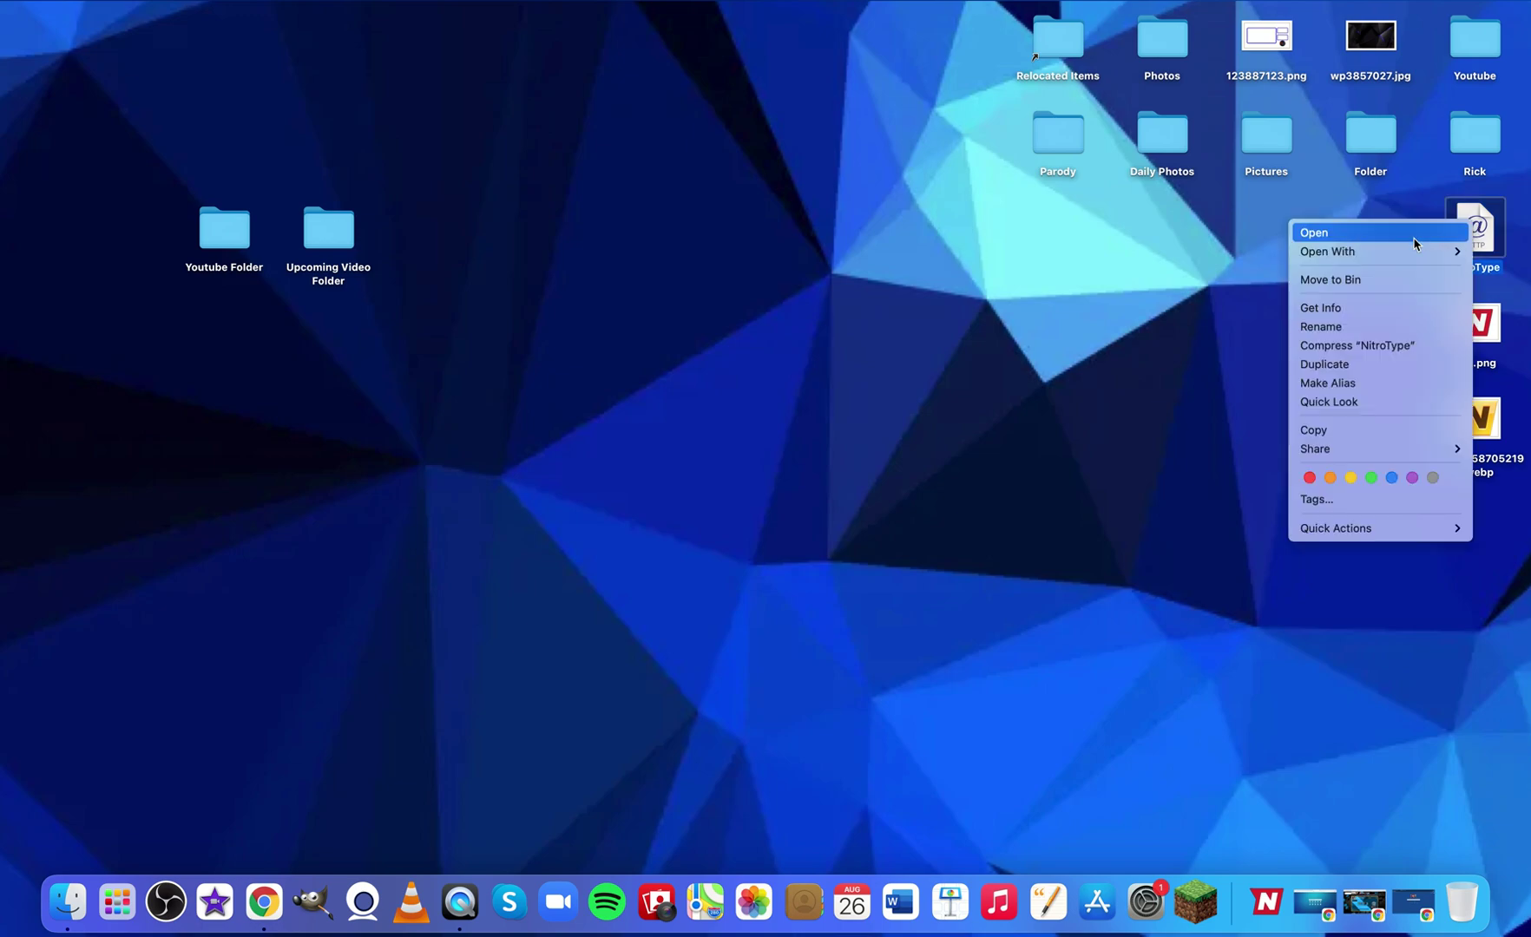
left_click(1364, 310)
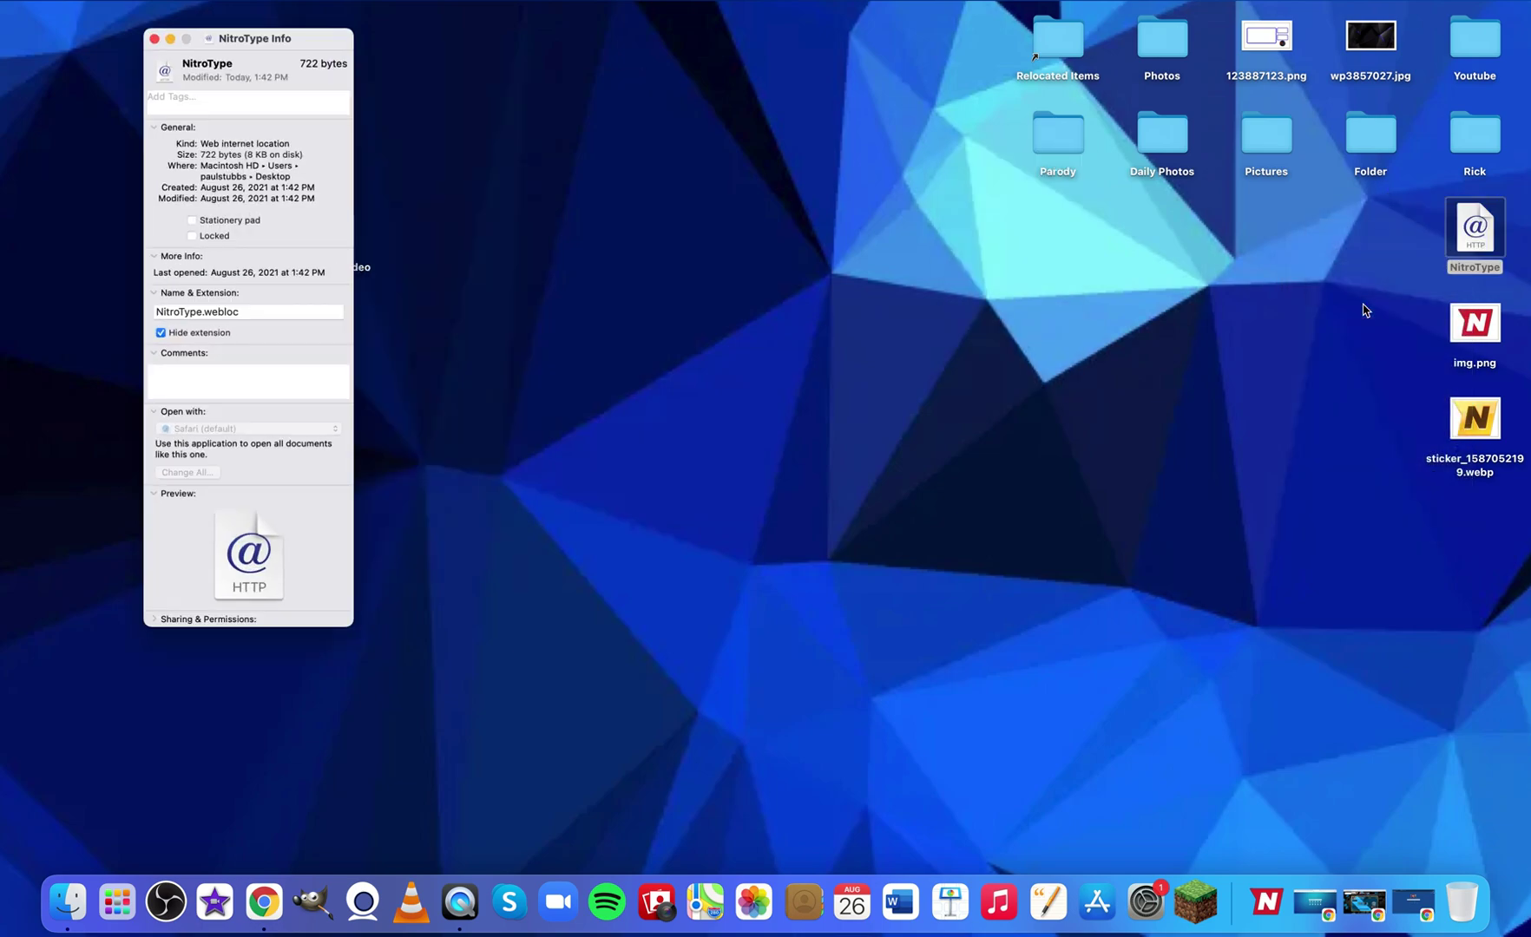
left_click_drag(192, 23, 221, 24)
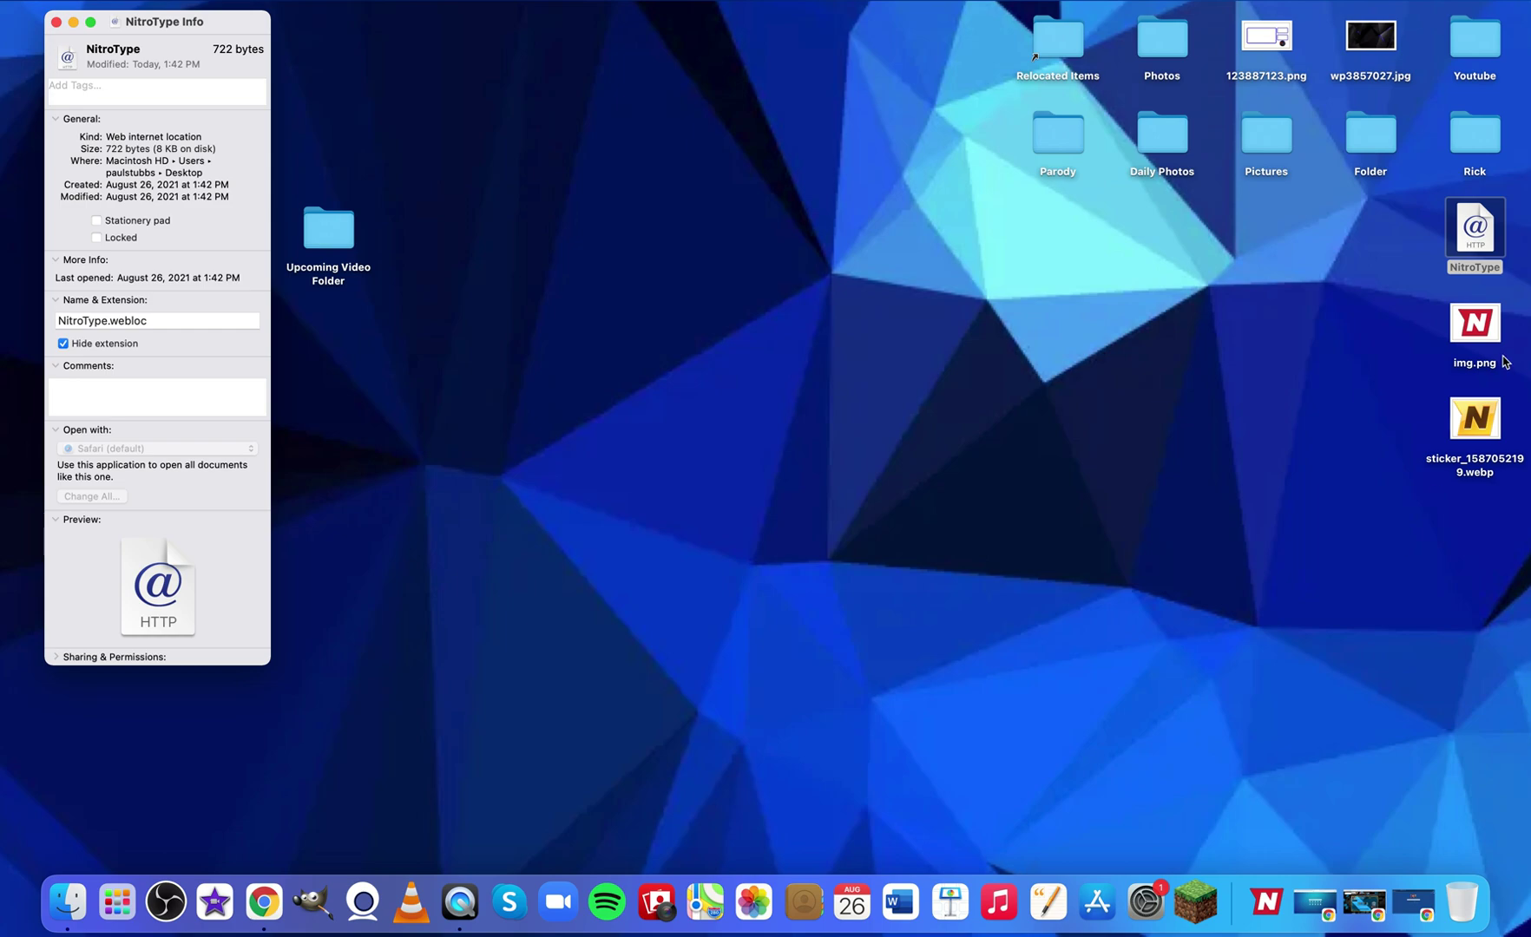
left_click(1475, 420)
key("space")
key("space")
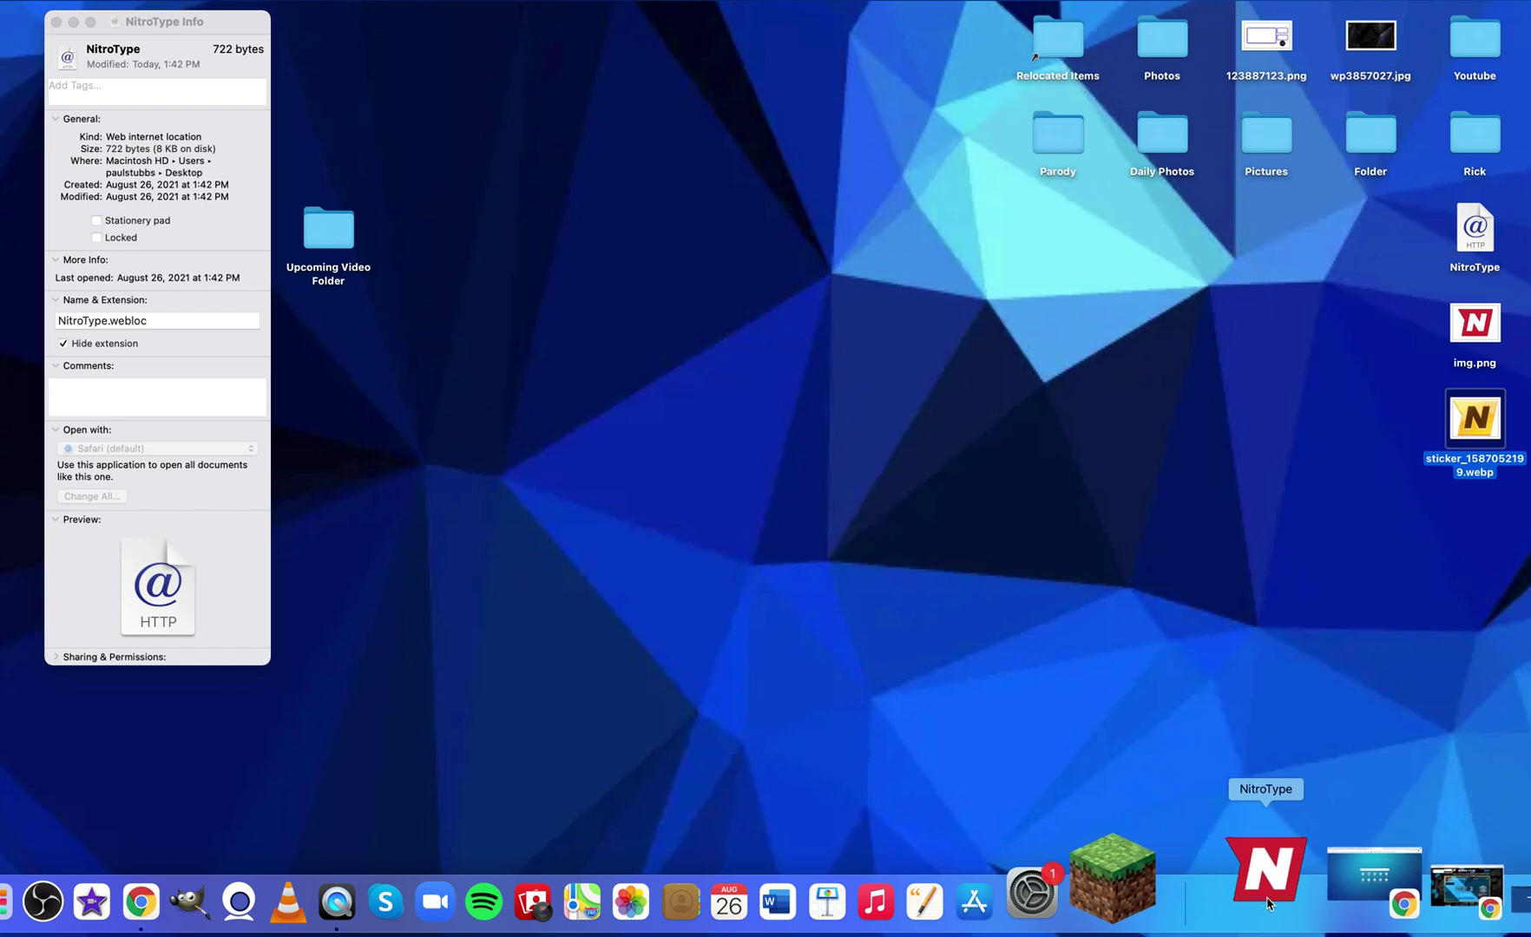
Paste the yellow N sticker from Preview as NitroType's icon and close its Info window
double_click(1470, 427)
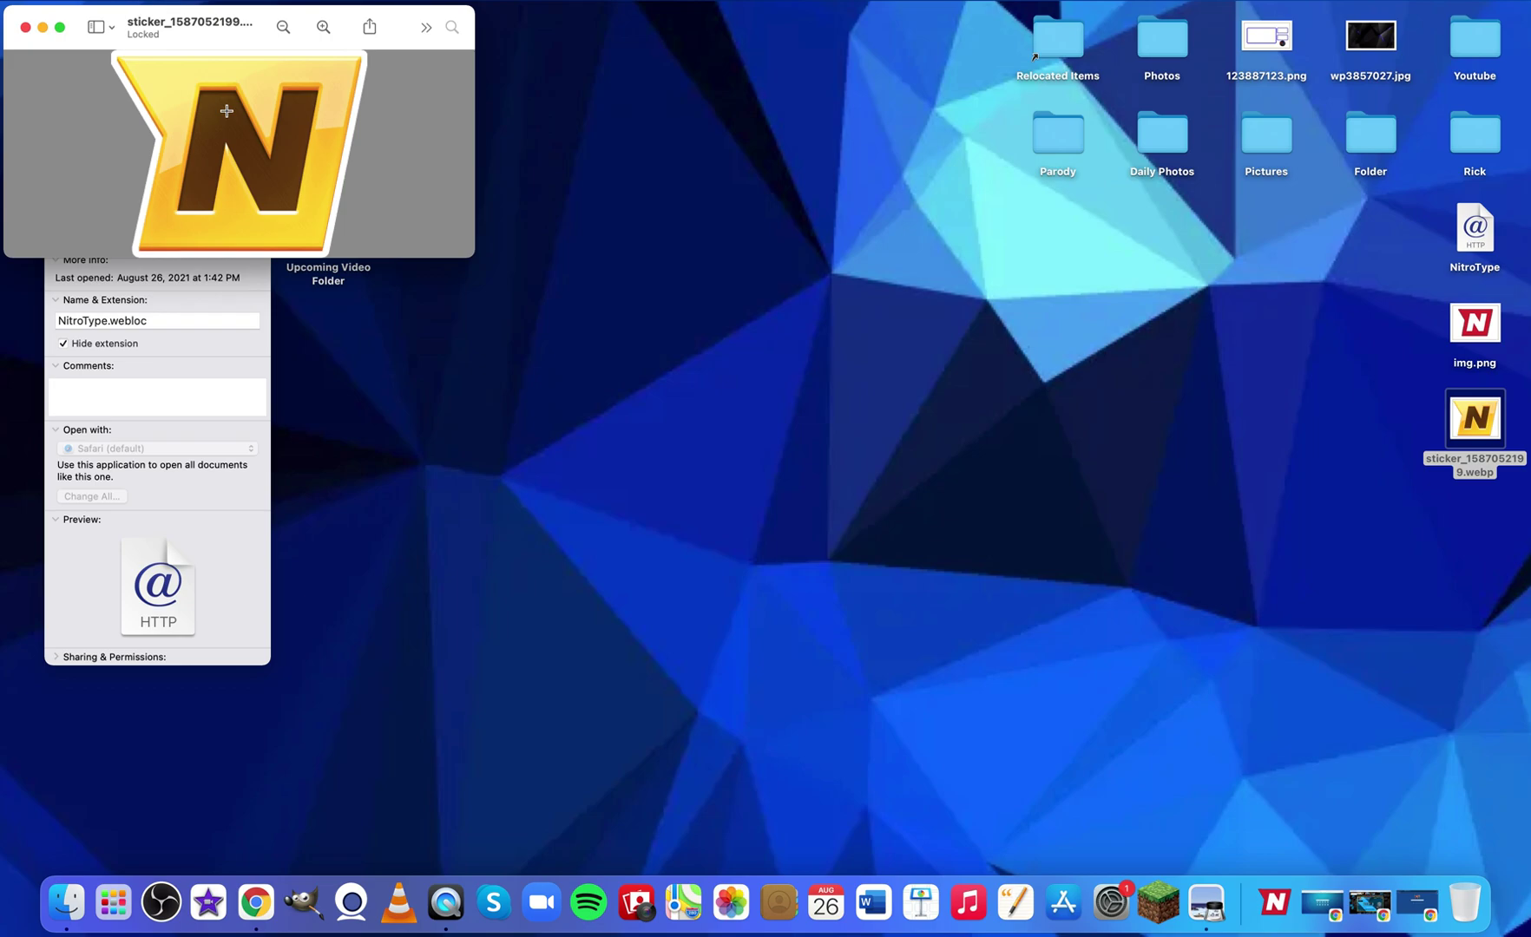
left_click(24, 29)
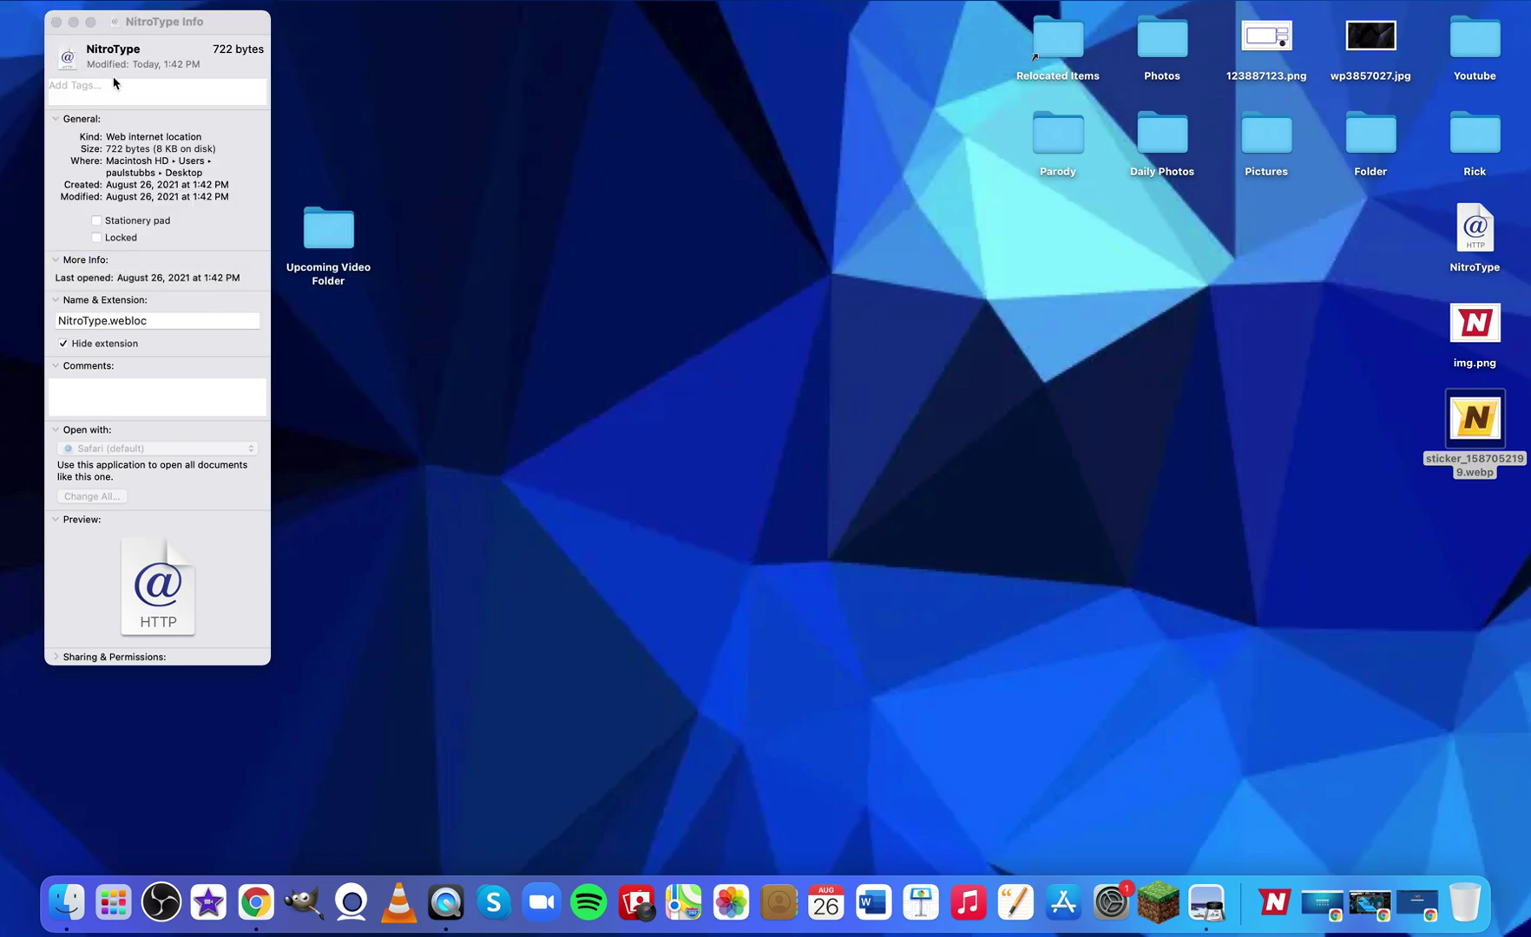
left_click(70, 59)
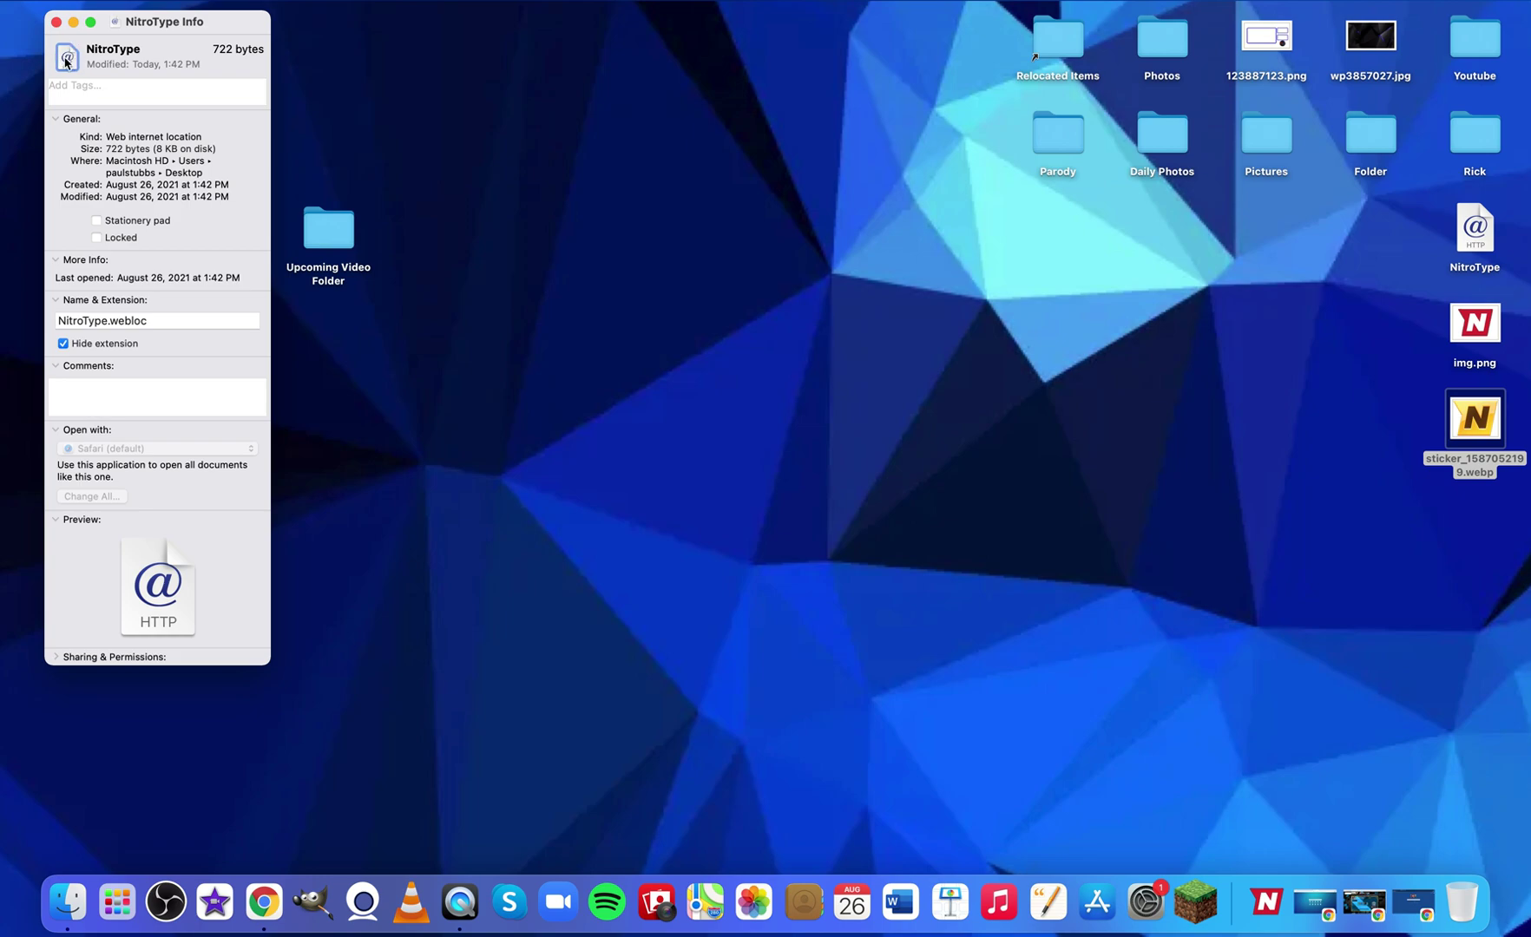
key("super+v")
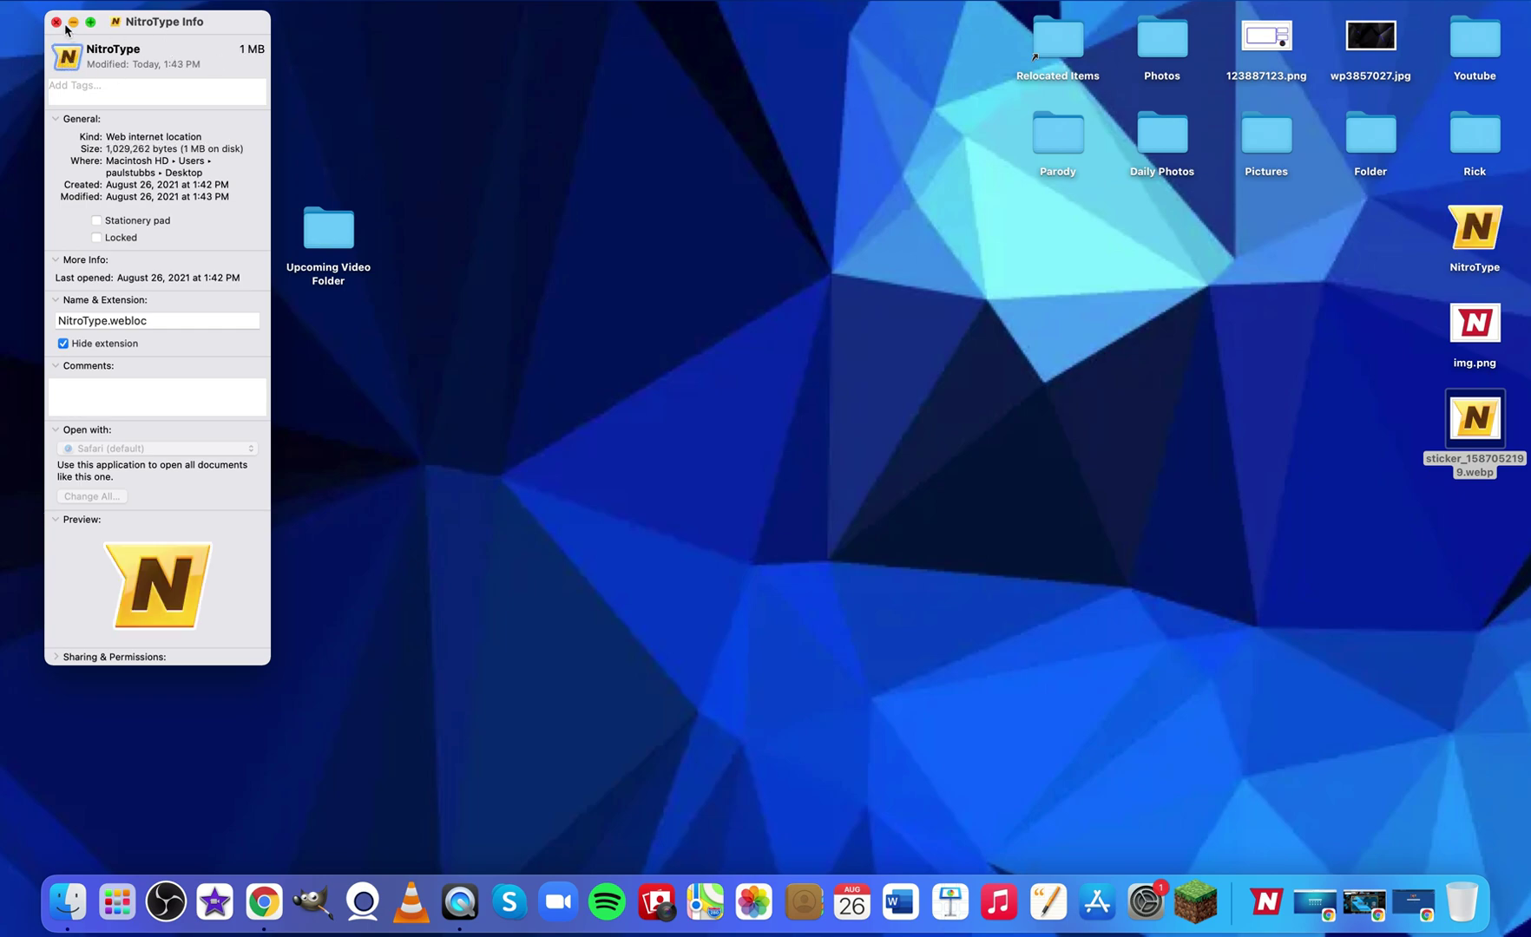
left_click(56, 22)
left_click(1062, 276)
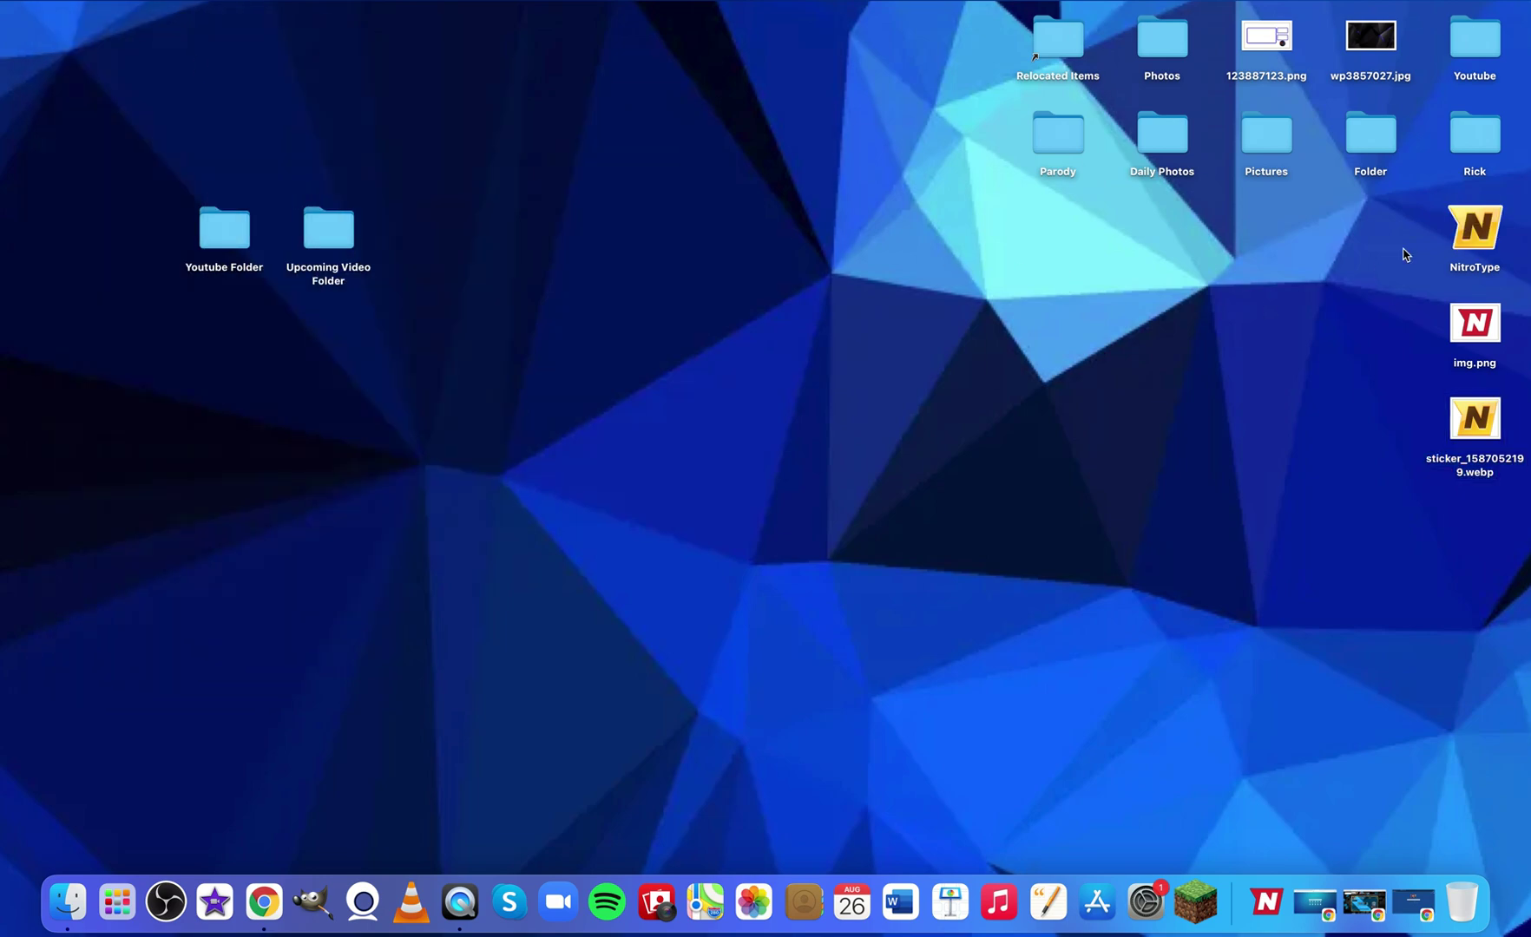
Drag the yellow-N NitroType shortcut from the desktop into the Dock
left_click_drag(1468, 231, 1239, 894)
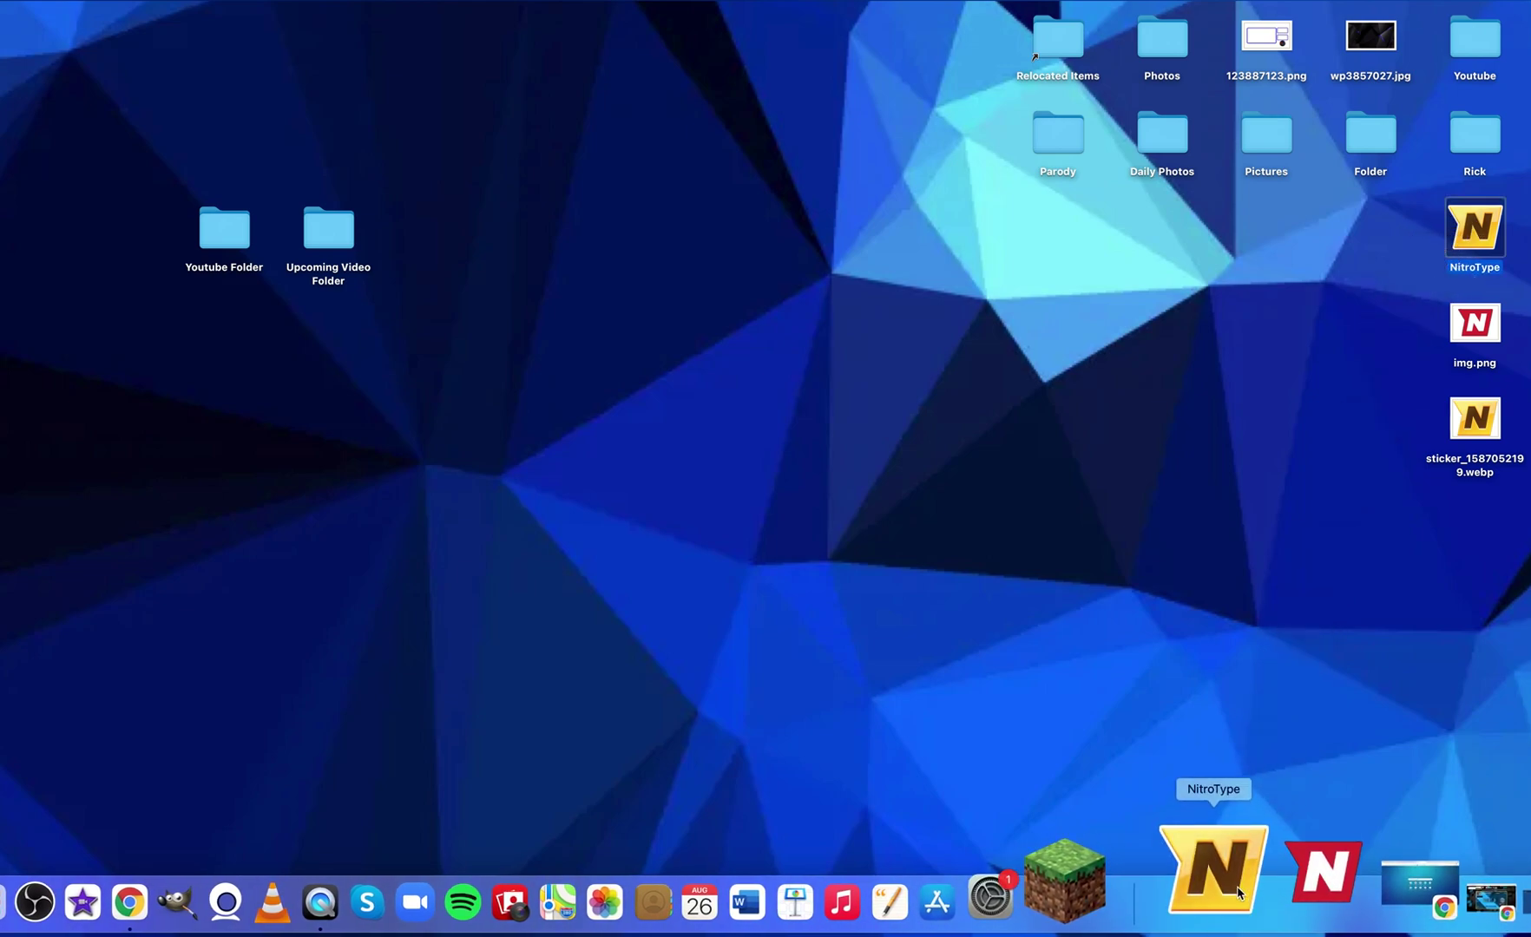
left_click(1273, 558)
left_click_drag(1443, 233, 781, 825)
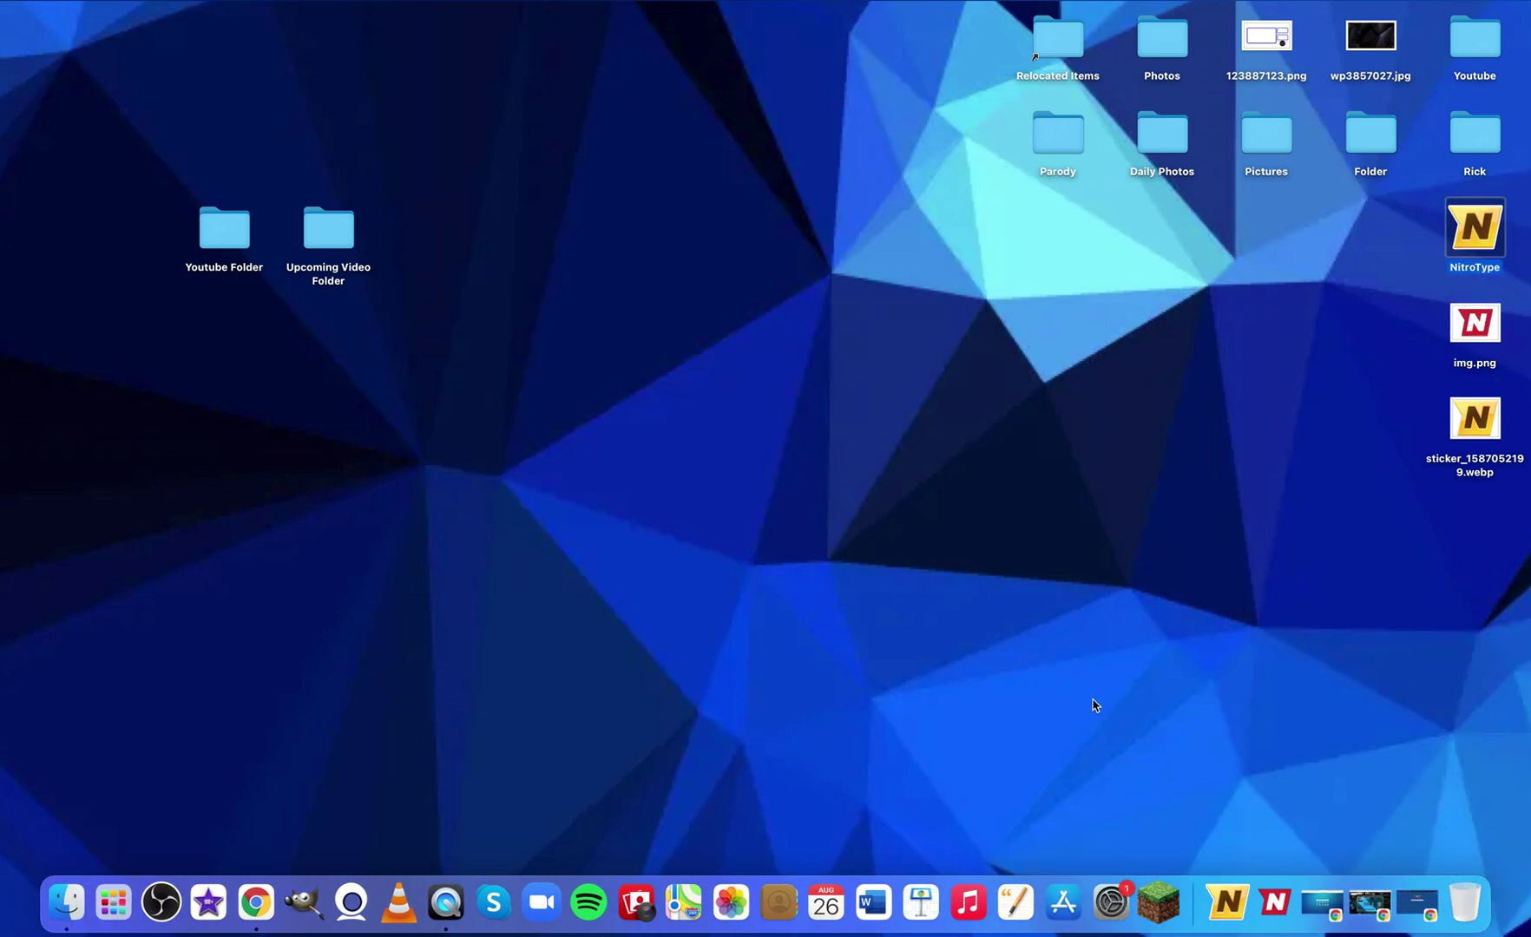
Launch Nitro Type from the new Dock shortcut and drag the old red N item out of the Dock
left_click(1230, 885)
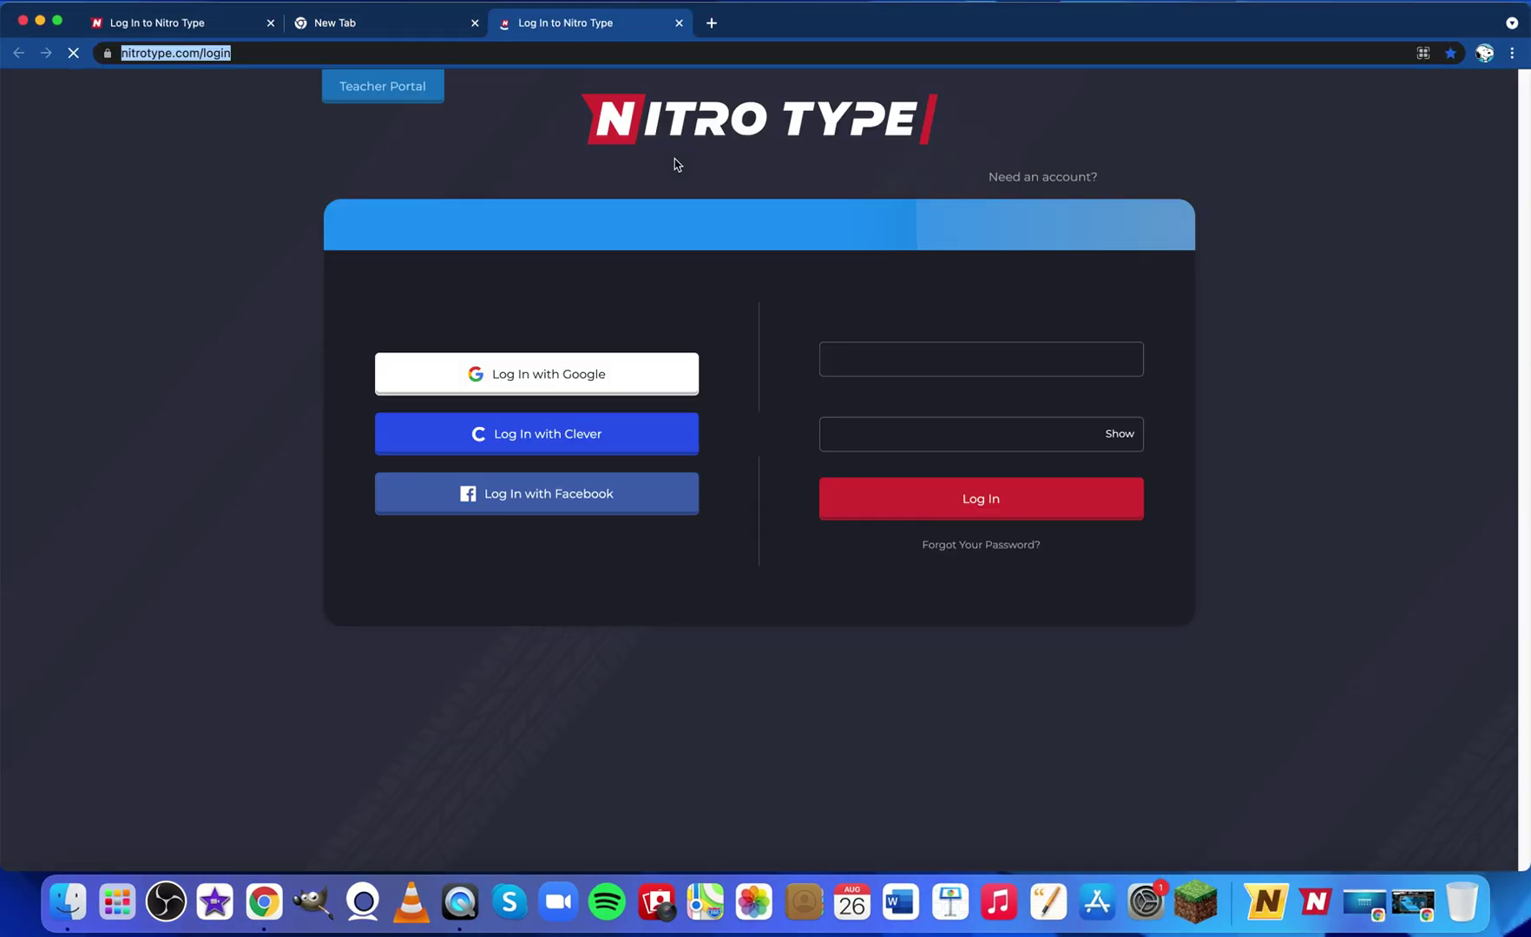
left_click(499, 169)
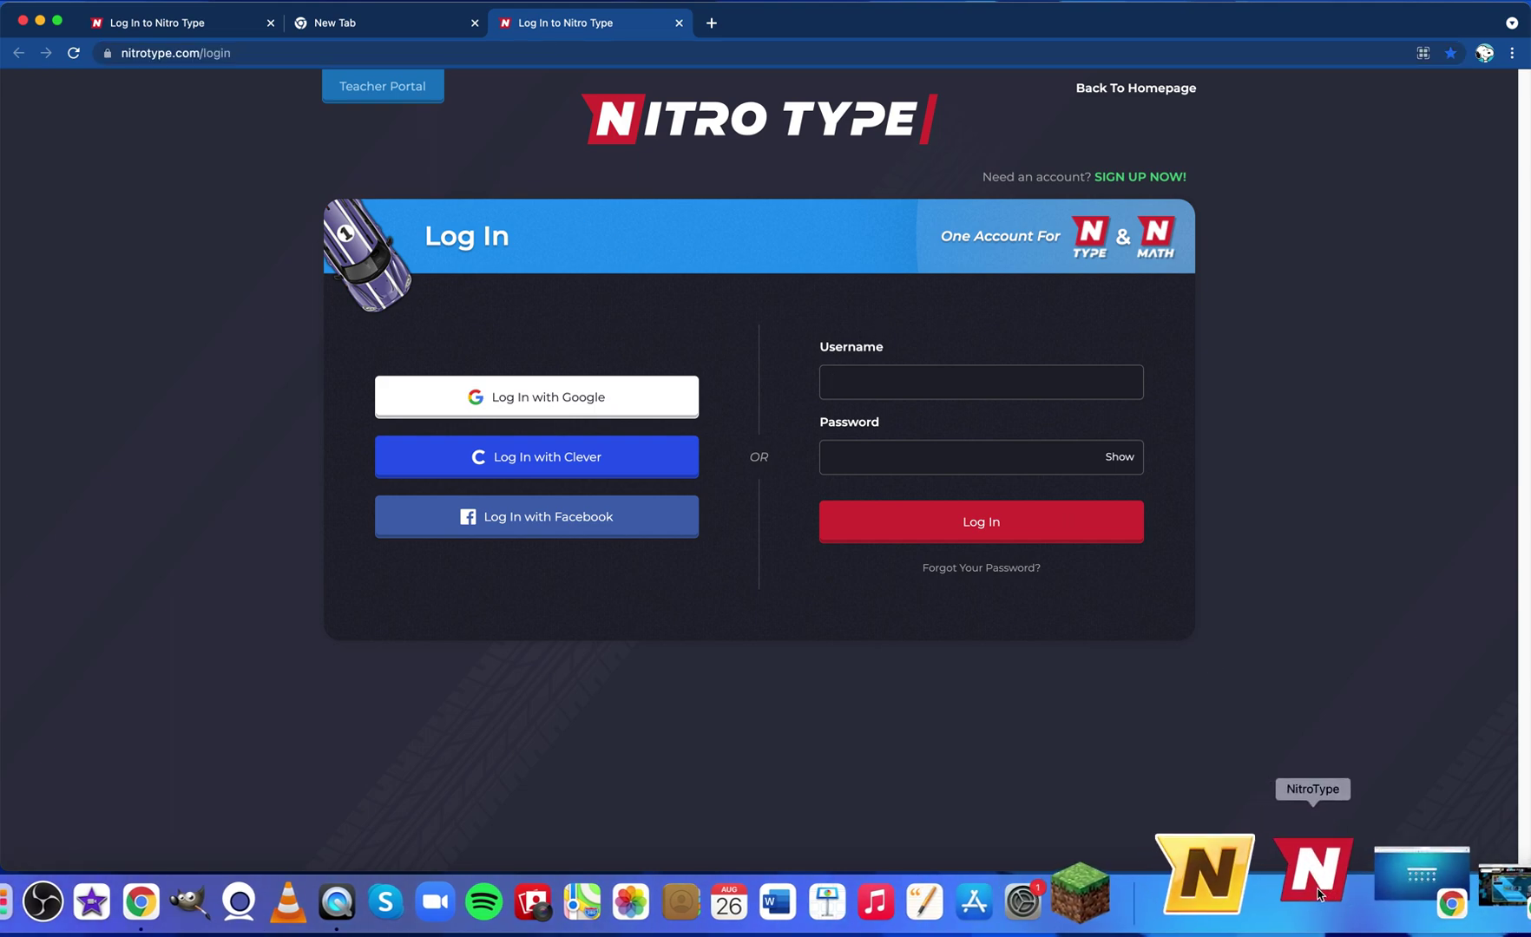
left_click_drag(1323, 895, 1383, 306)
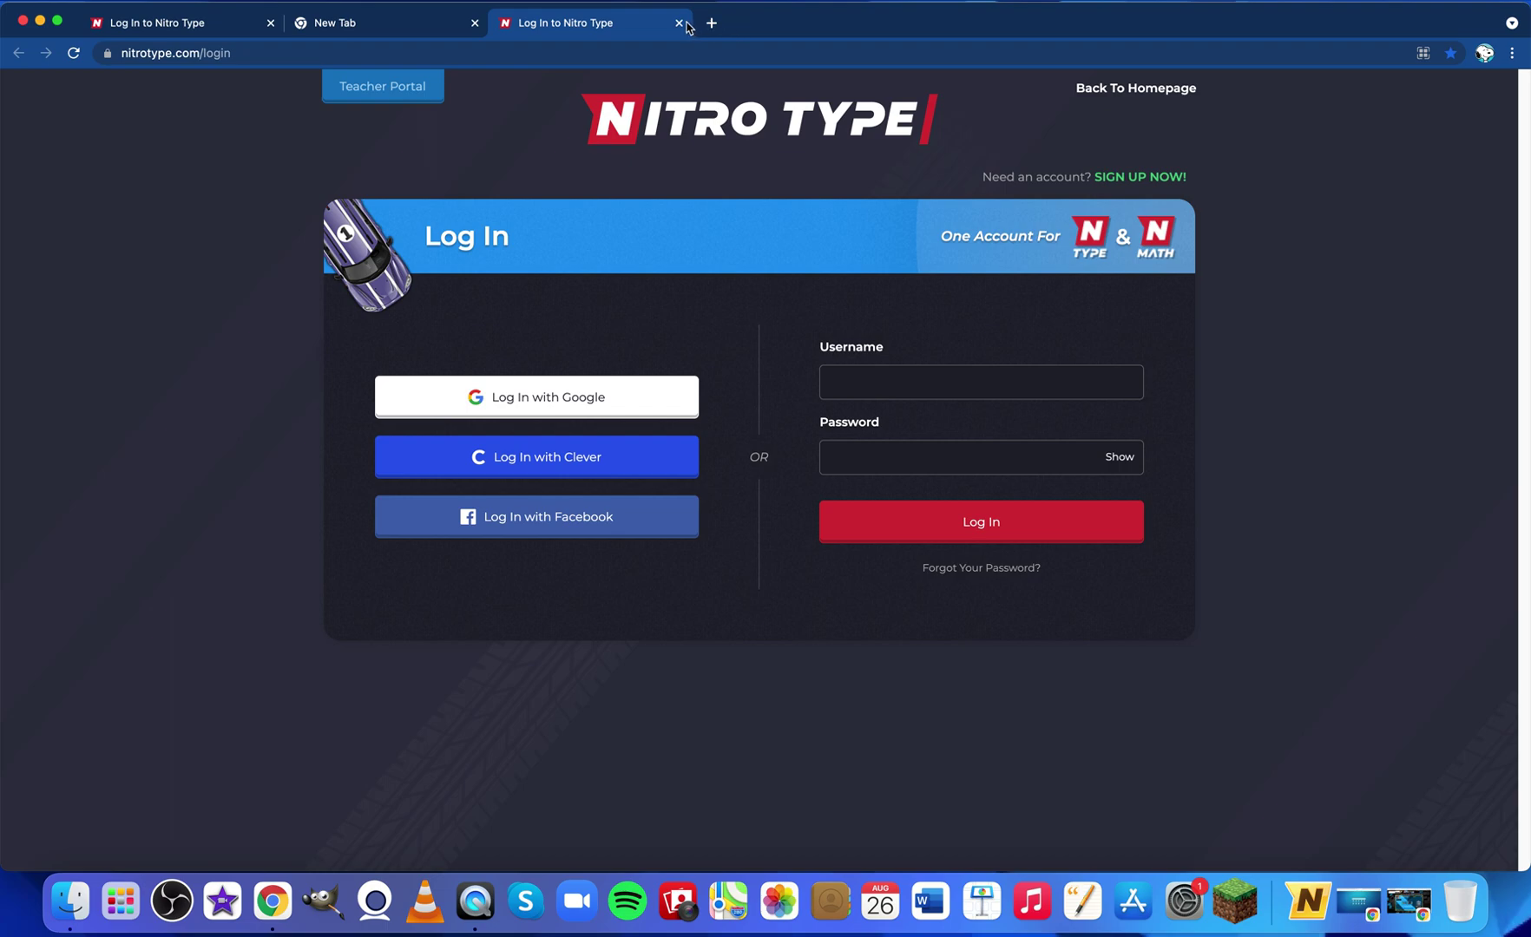
Close the login and empty tabs, minimize Chrome, and restore the Garage window
left_click(678, 22)
left_click(475, 23)
left_click(40, 20)
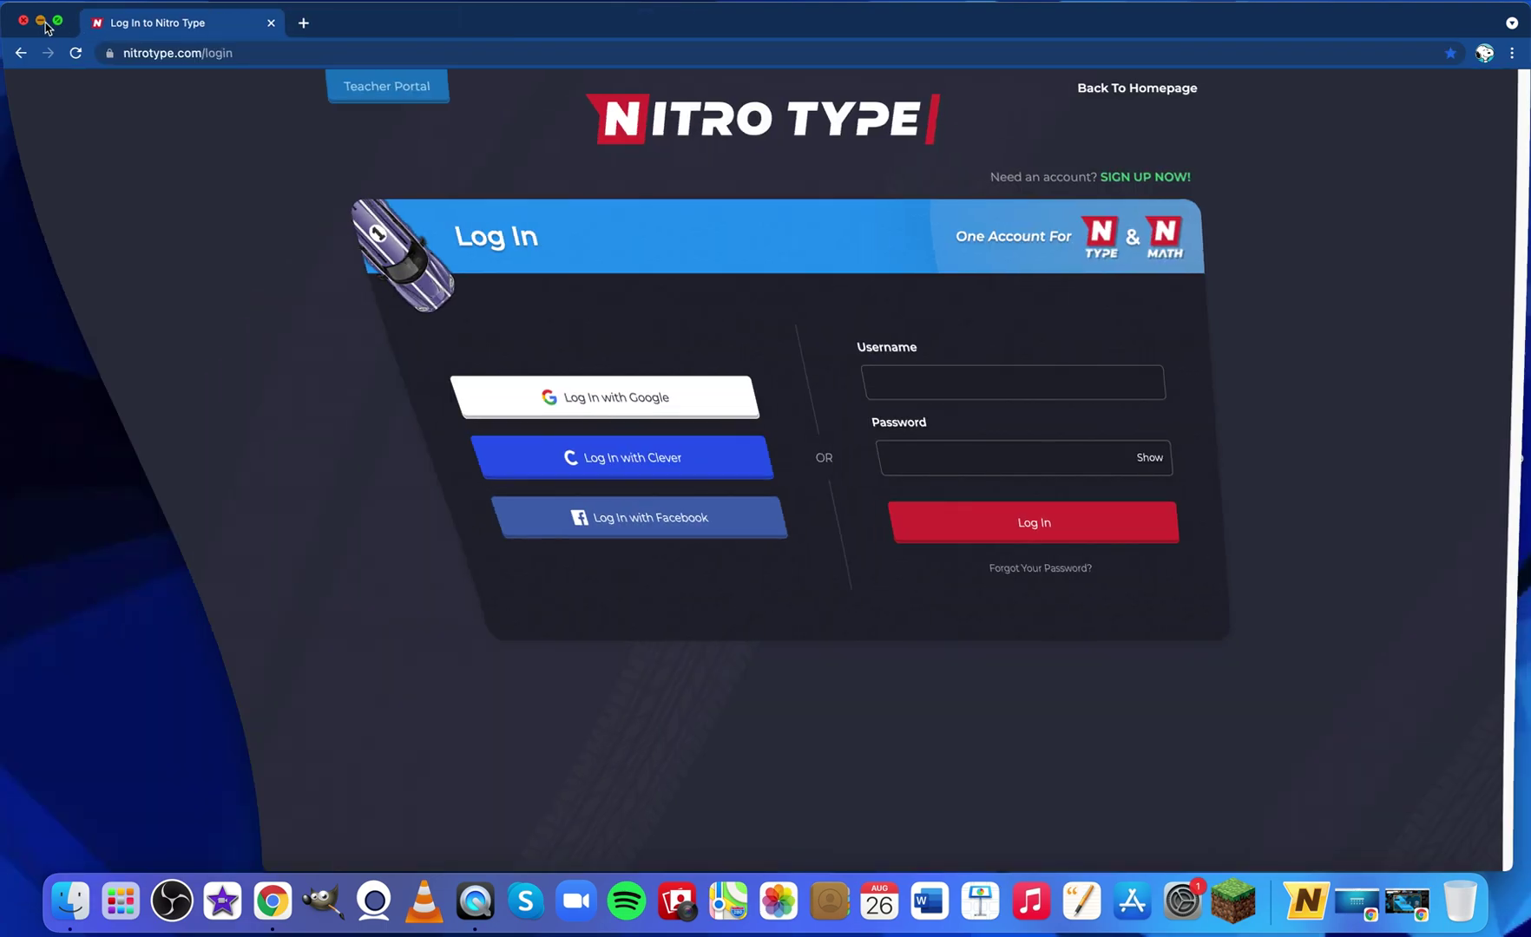
left_click(1167, 407)
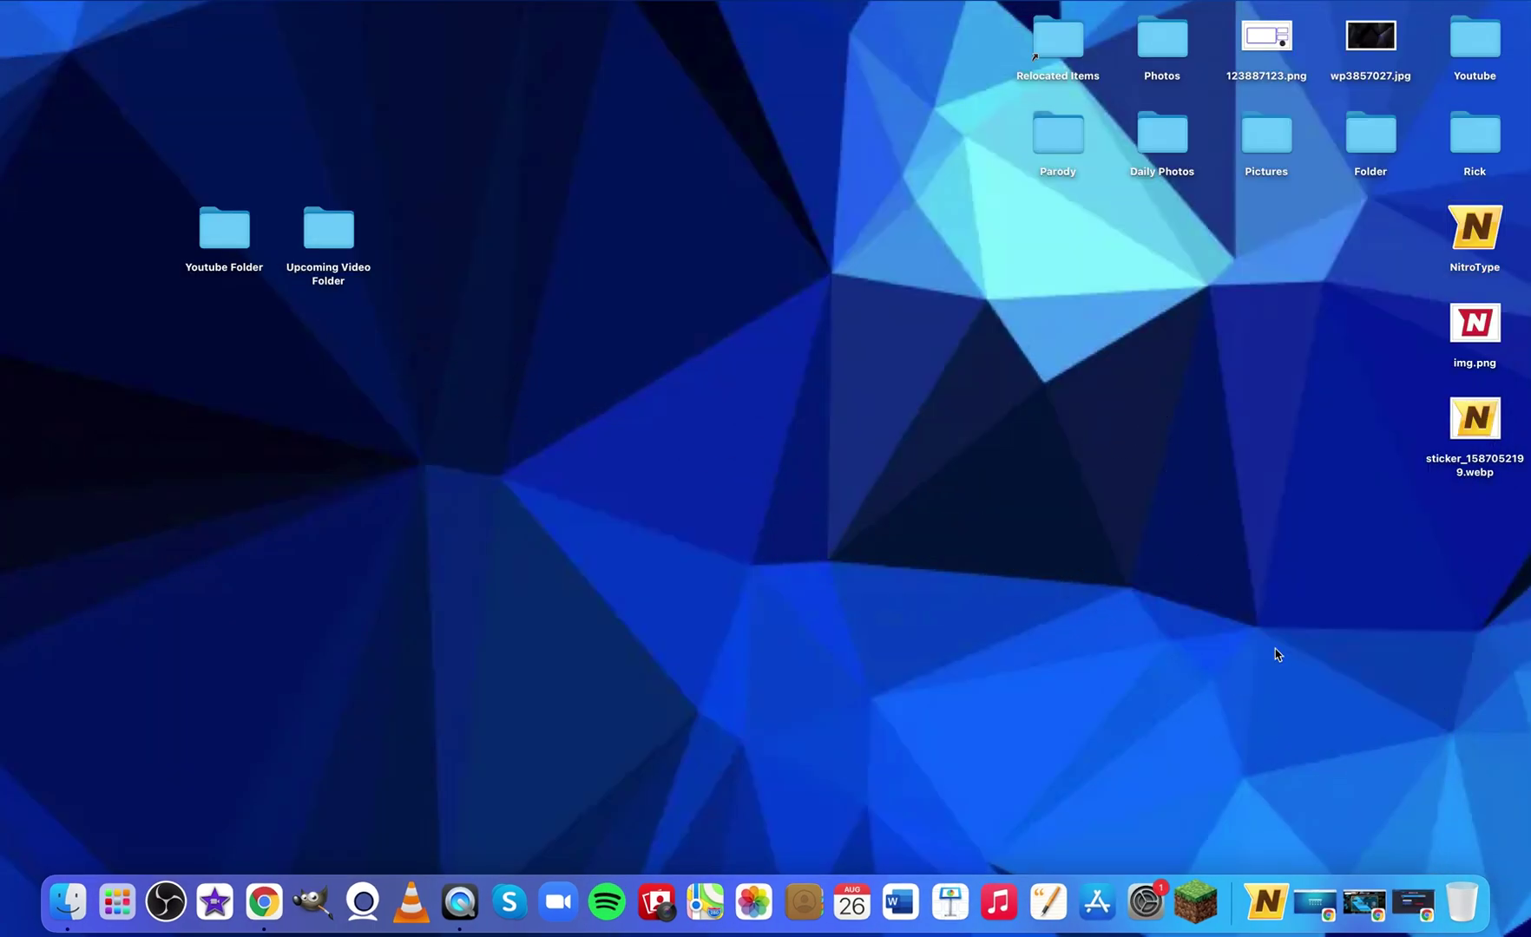
left_click(1364, 902)
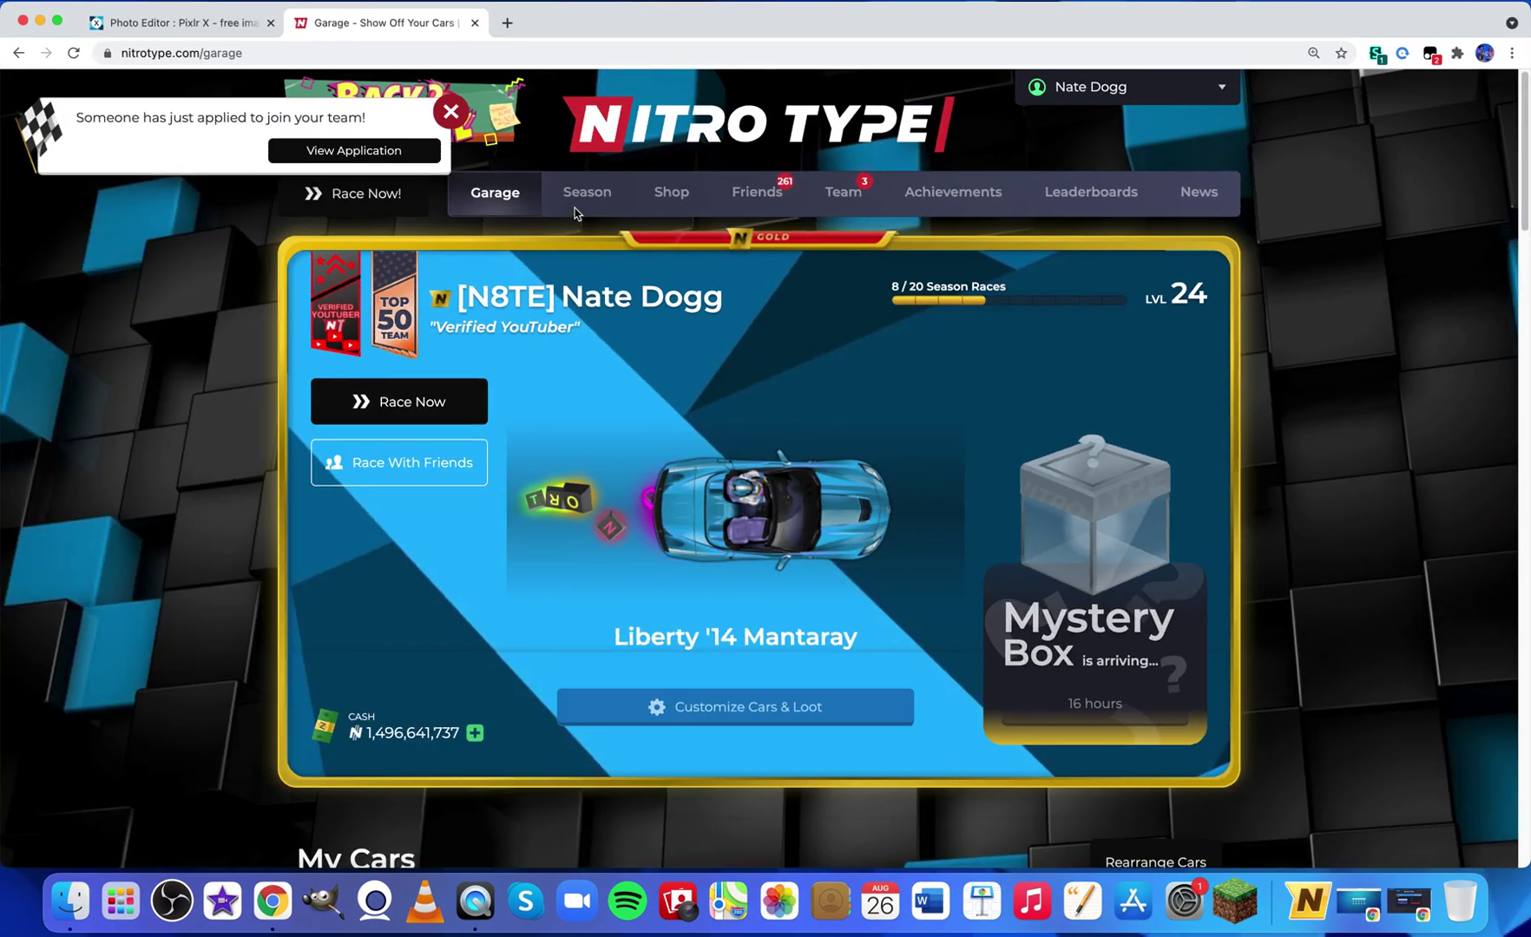
Shift the N logo's hue in Pixlr X to a teal shade
left_click(210, 27)
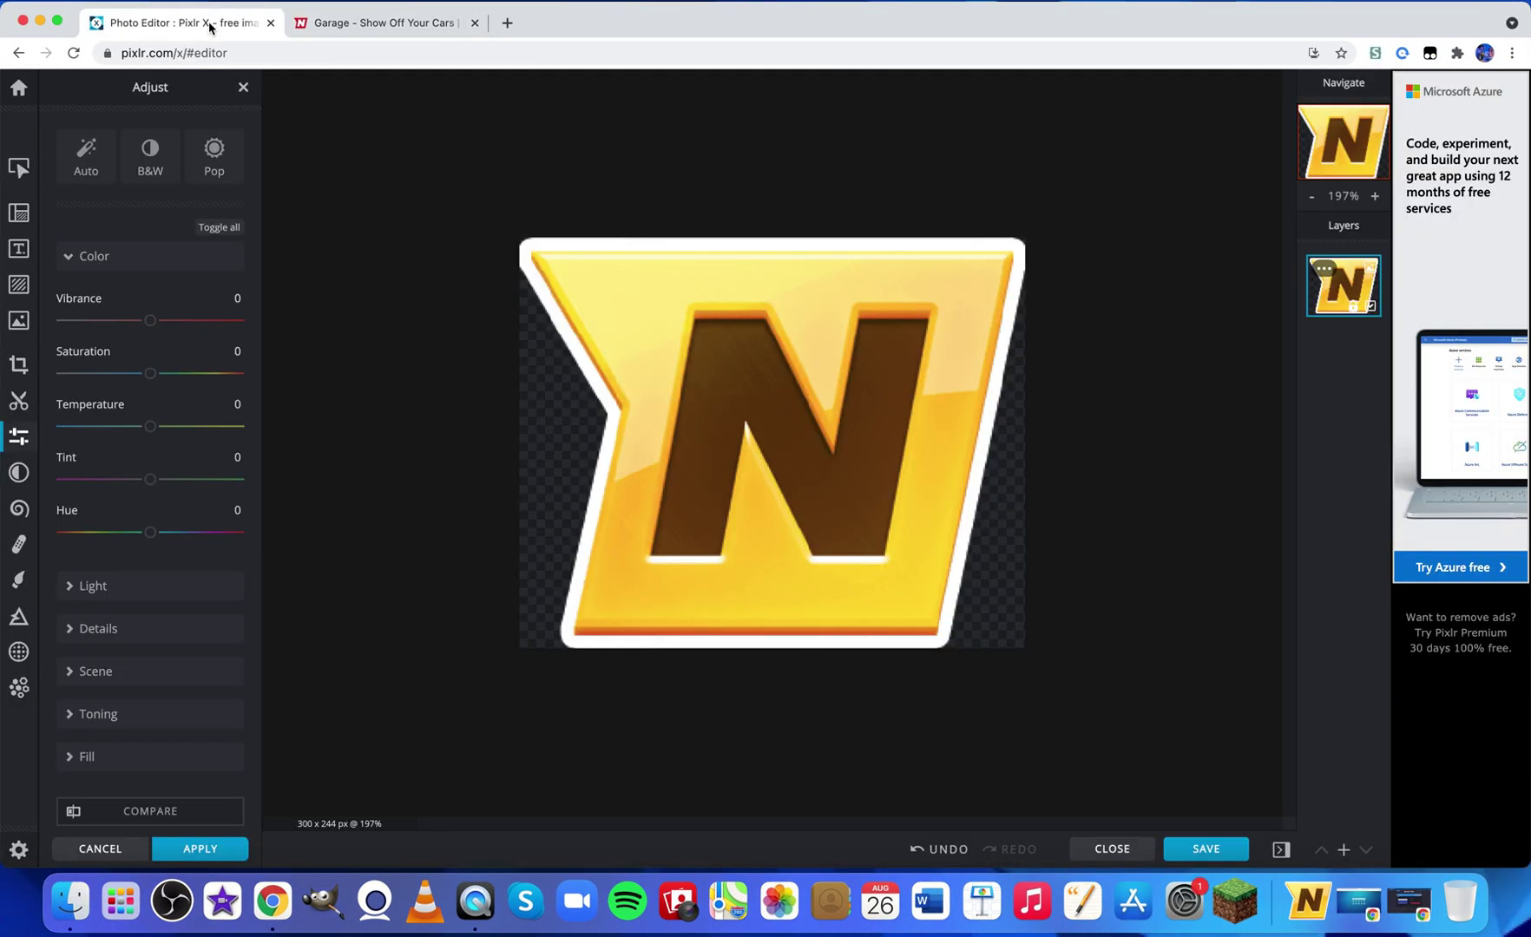
left_click_drag(153, 536, 216, 532)
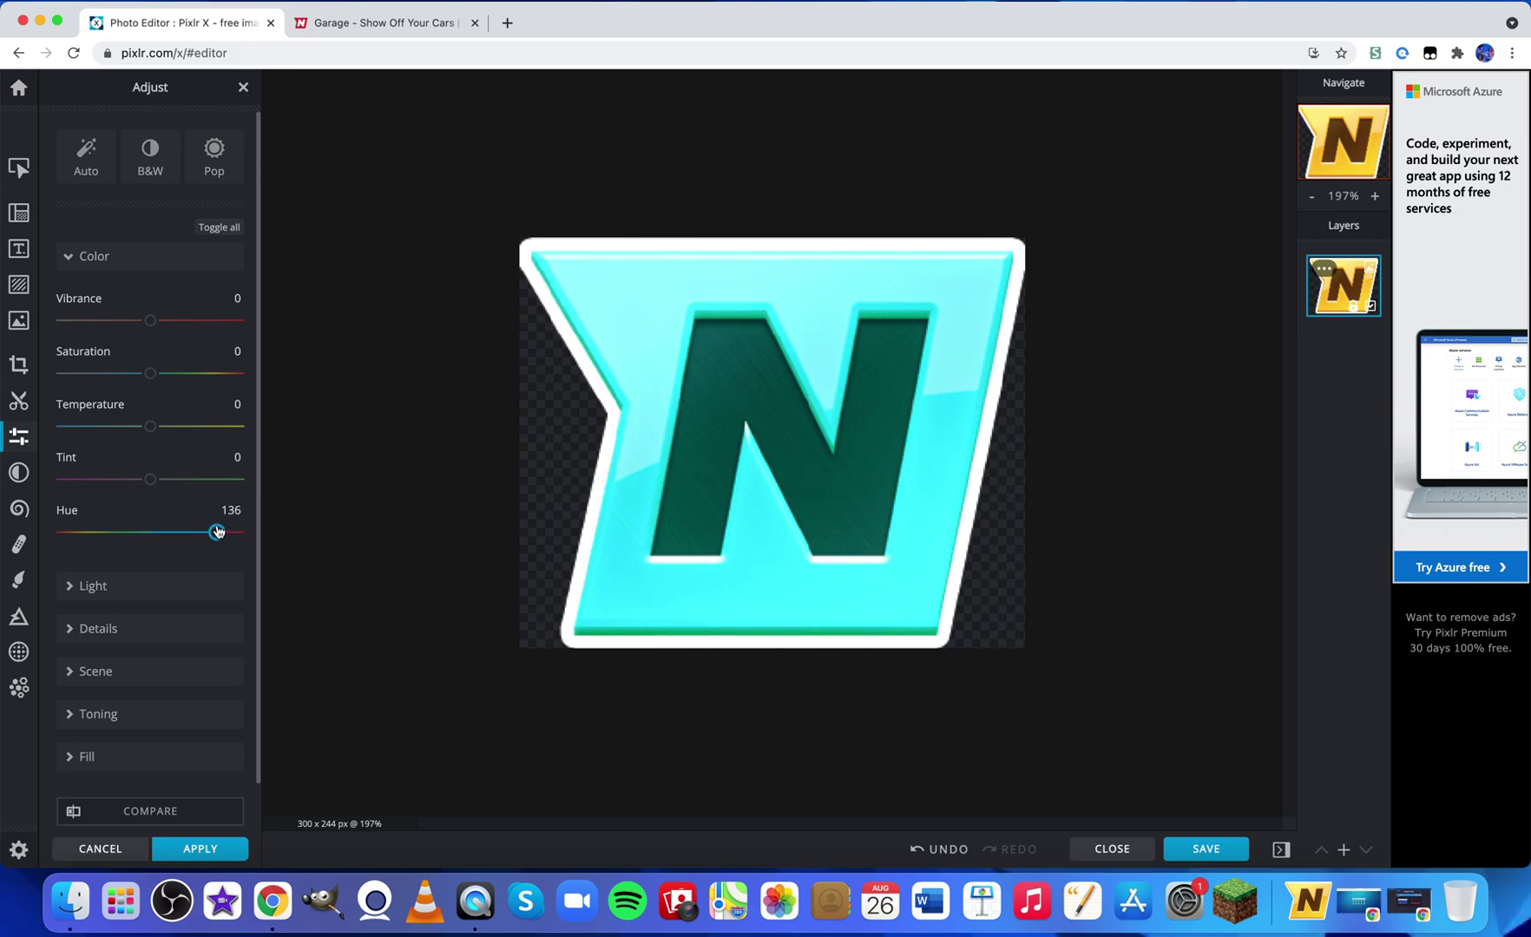
left_click_drag(216, 532, 217, 532)
Save the recoloured image as Blue.png and exit full screen
left_click(1218, 846)
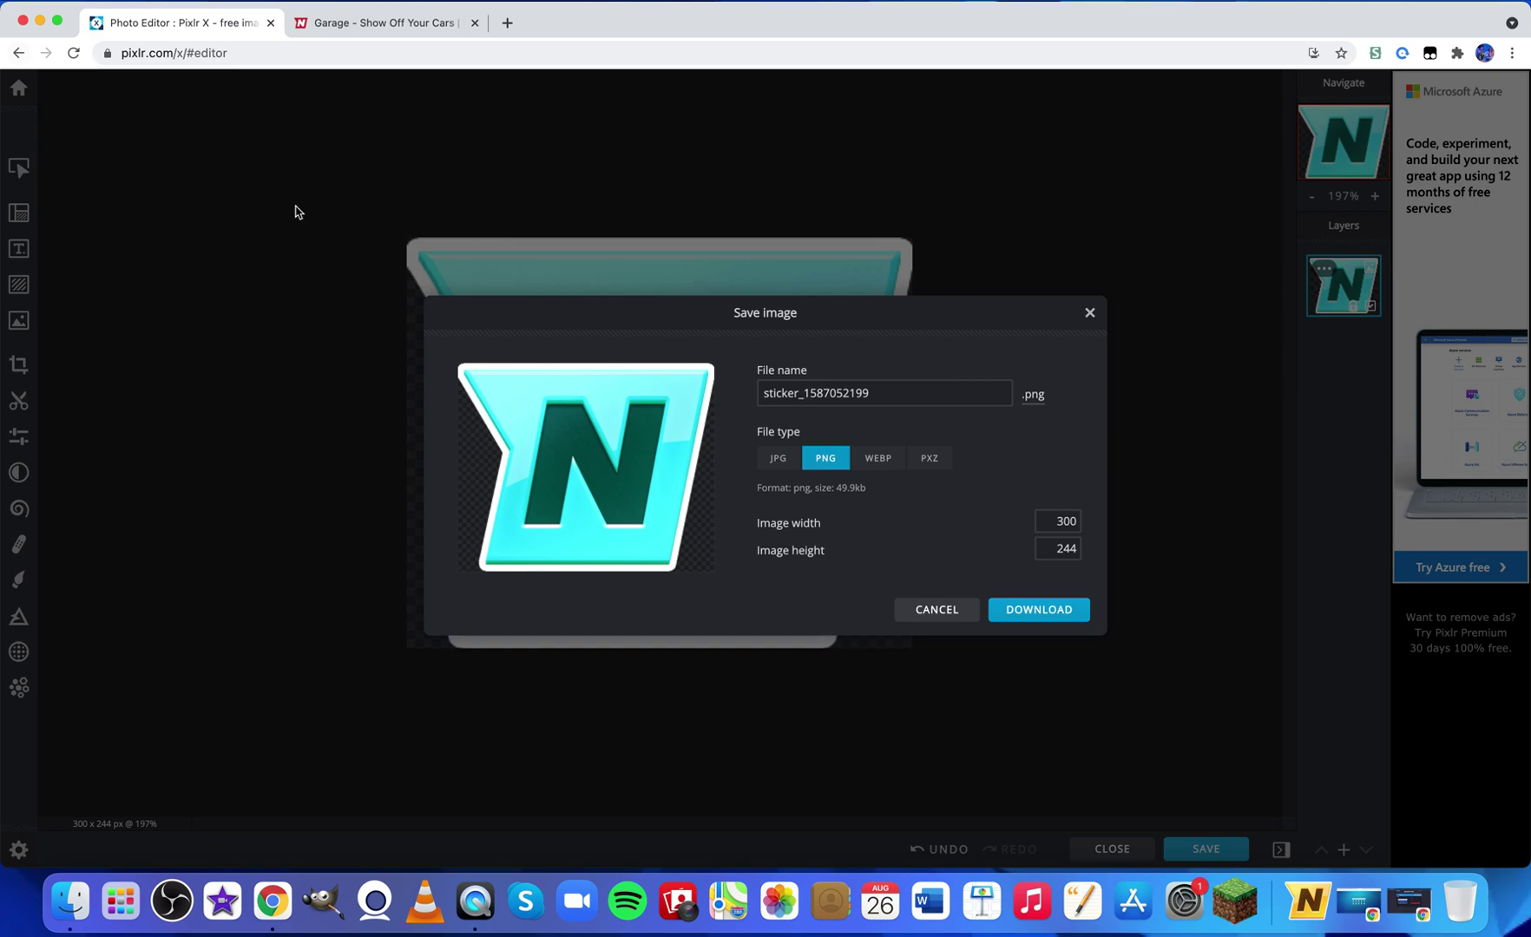
double_click(894, 395)
type("Blue")
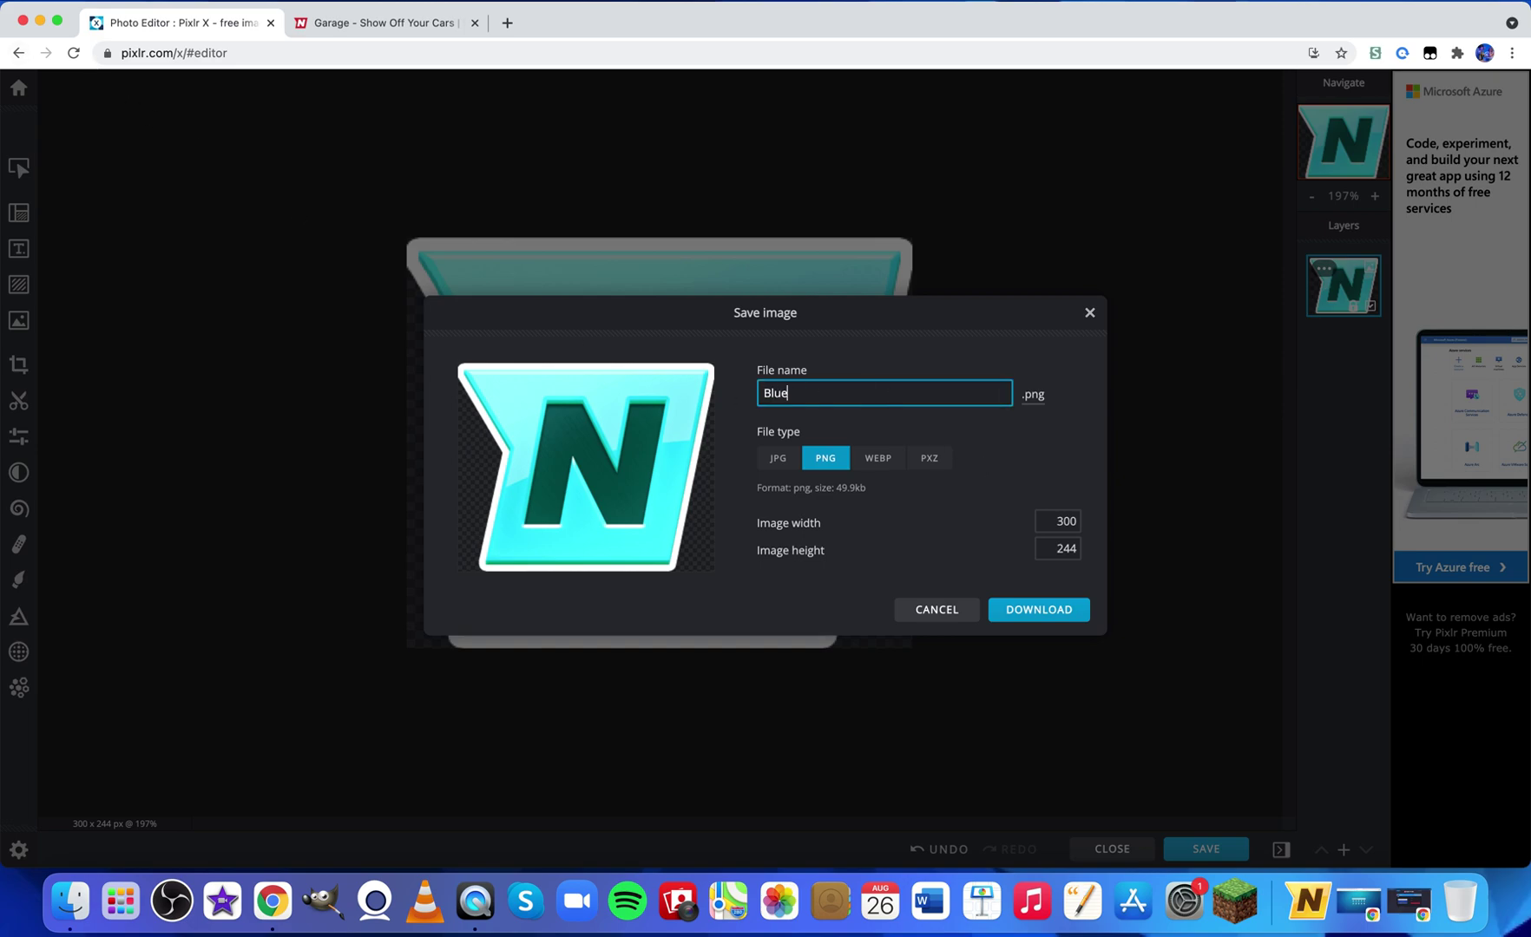
key("Return")
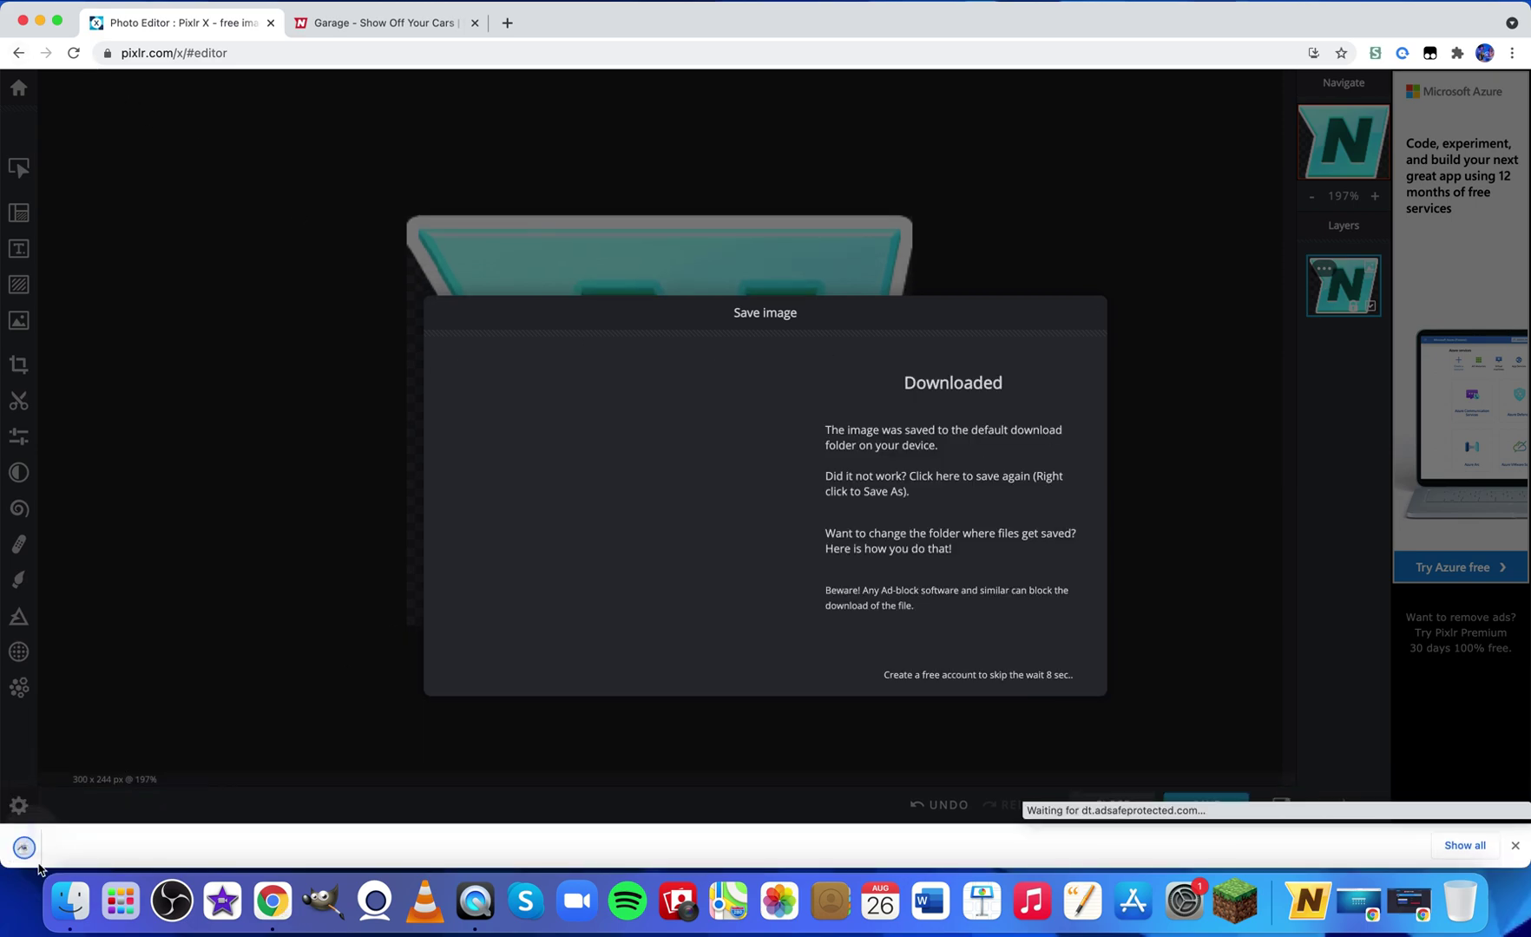
key("ctrl+Left")
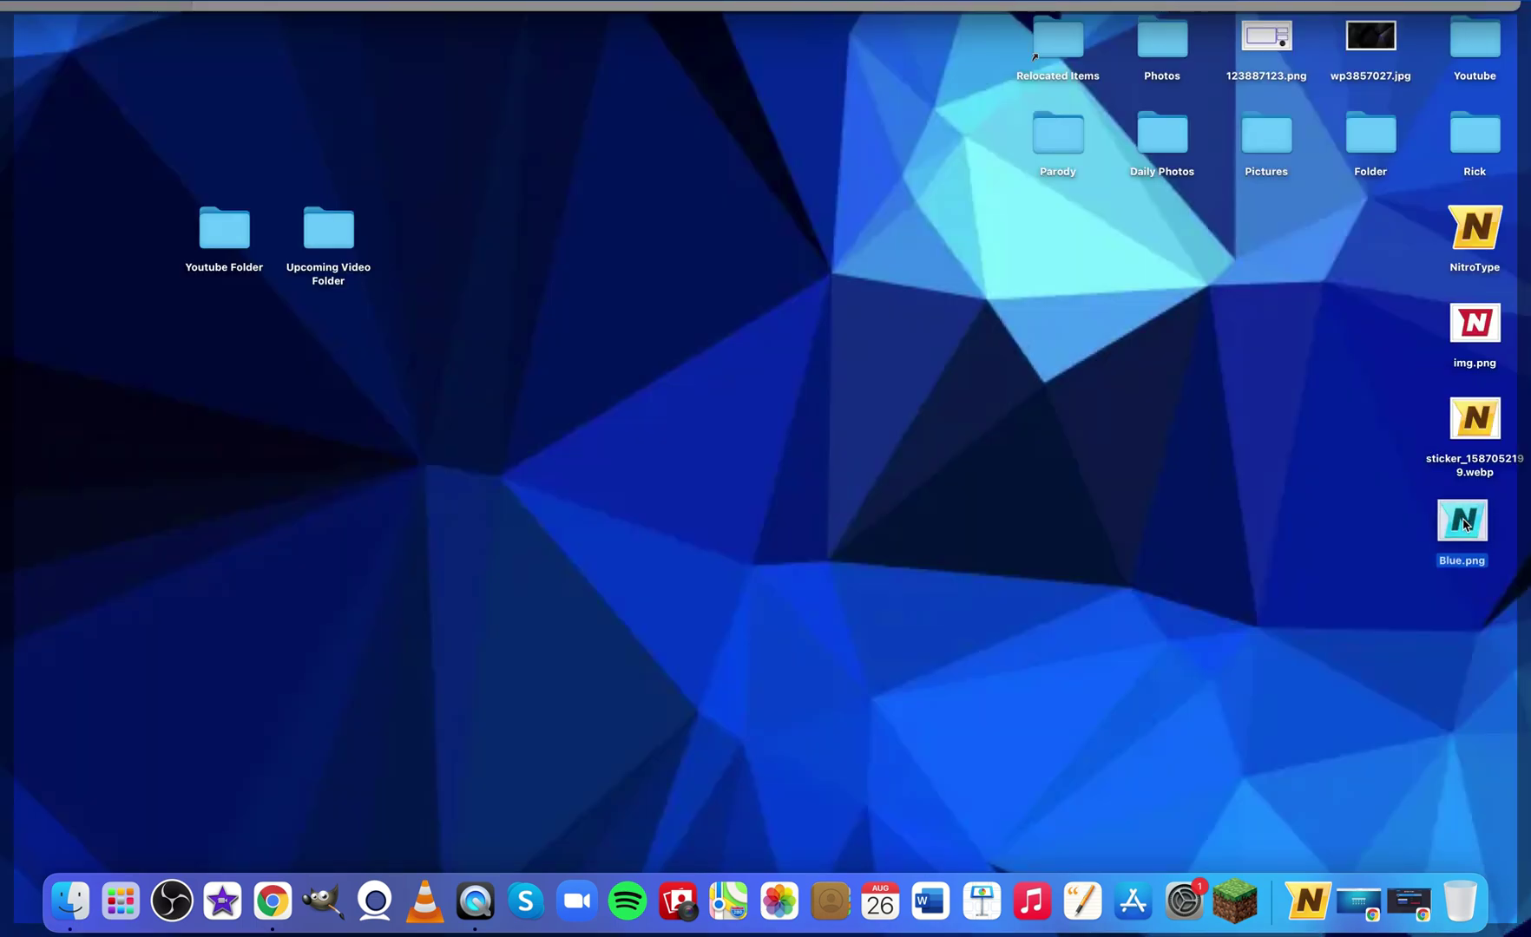
Paste the teal Blue.png N as the NitroType shortcut's icon via Get Info, then close Info
left_click(1405, 475)
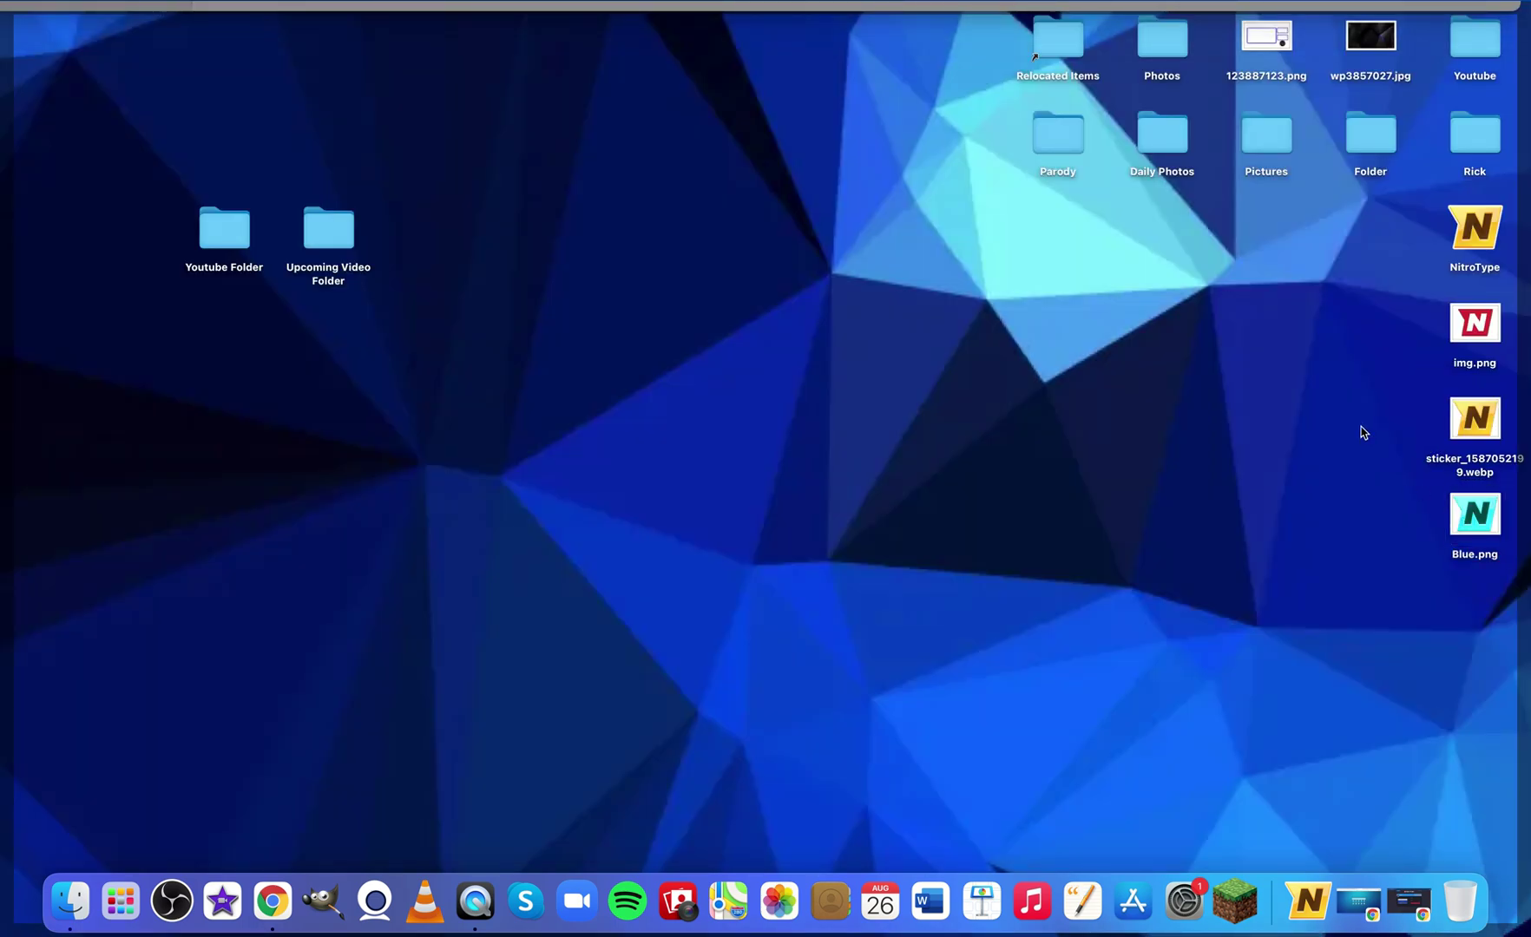
right_click(1481, 227)
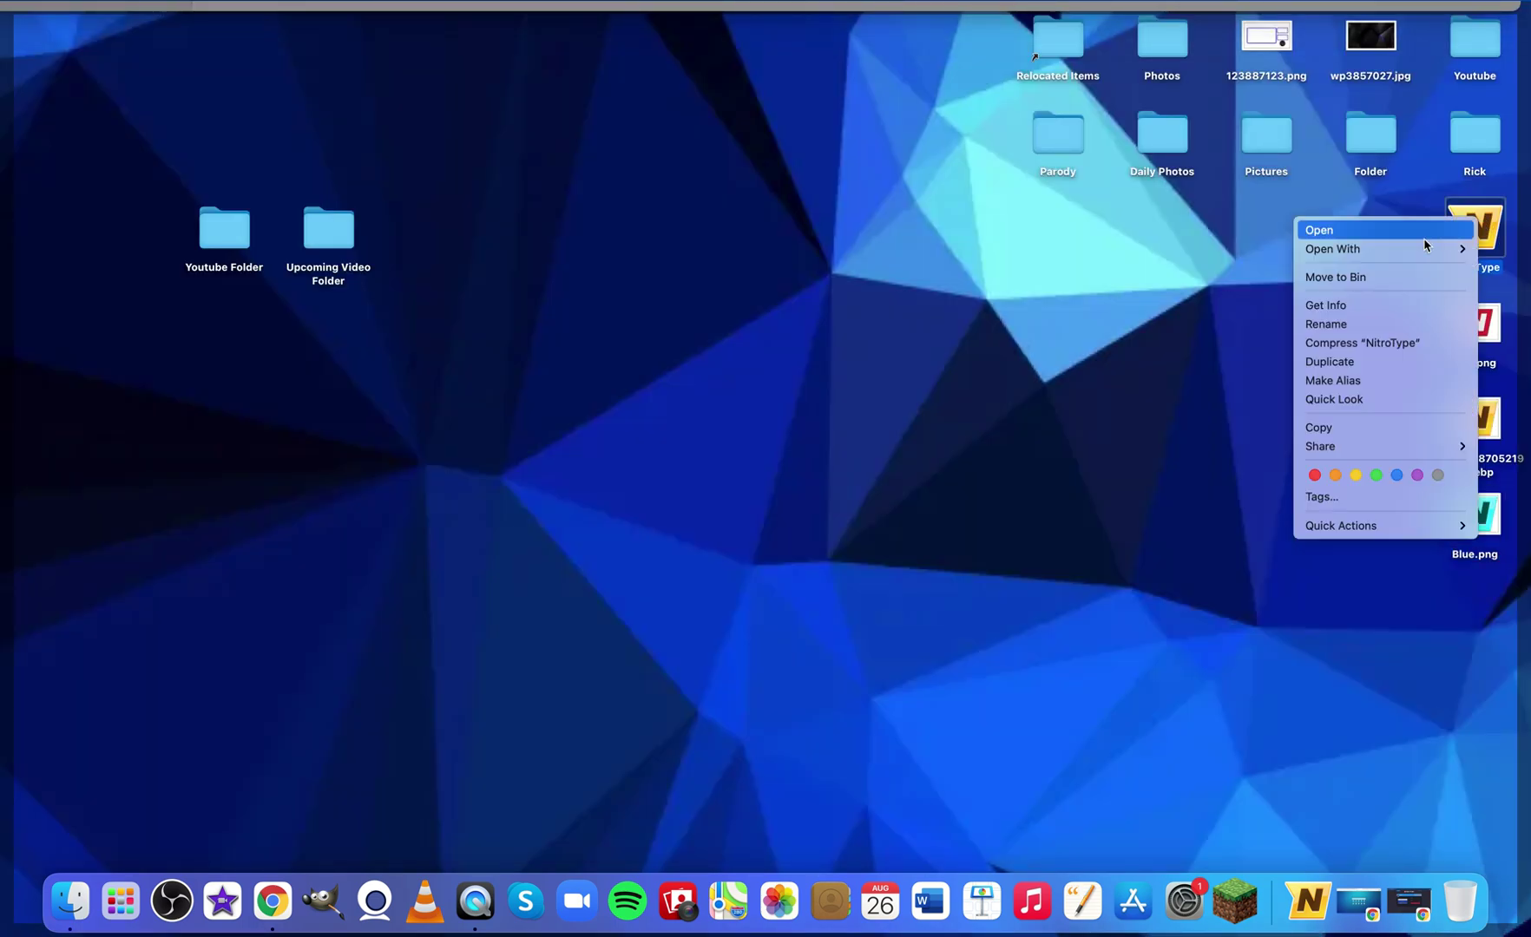
left_click(1359, 311)
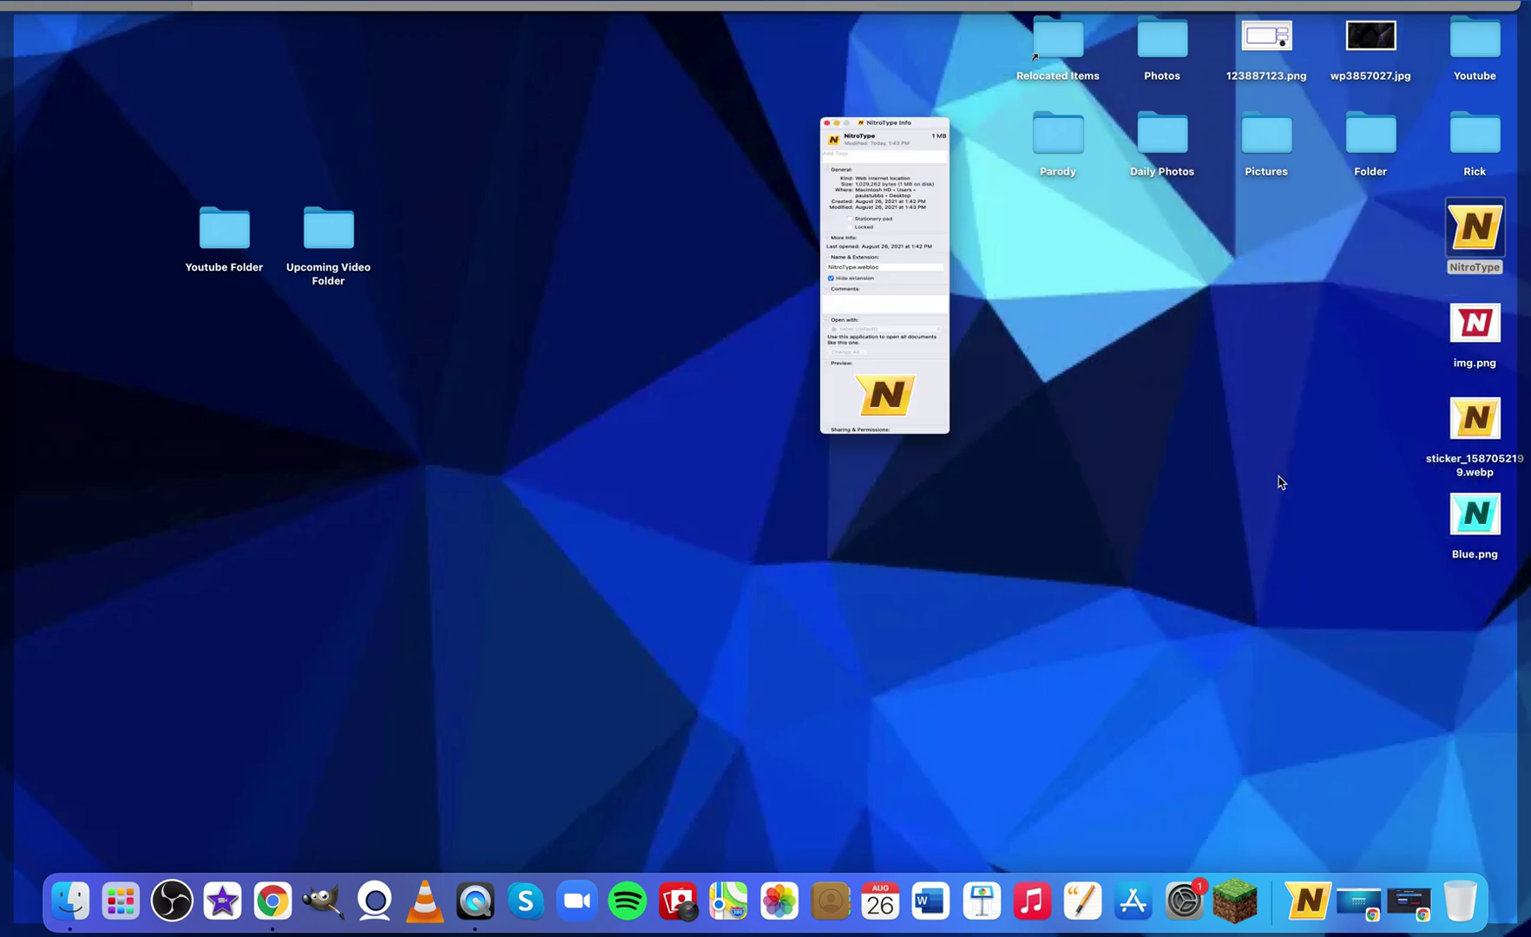
key("ctrl+Right")
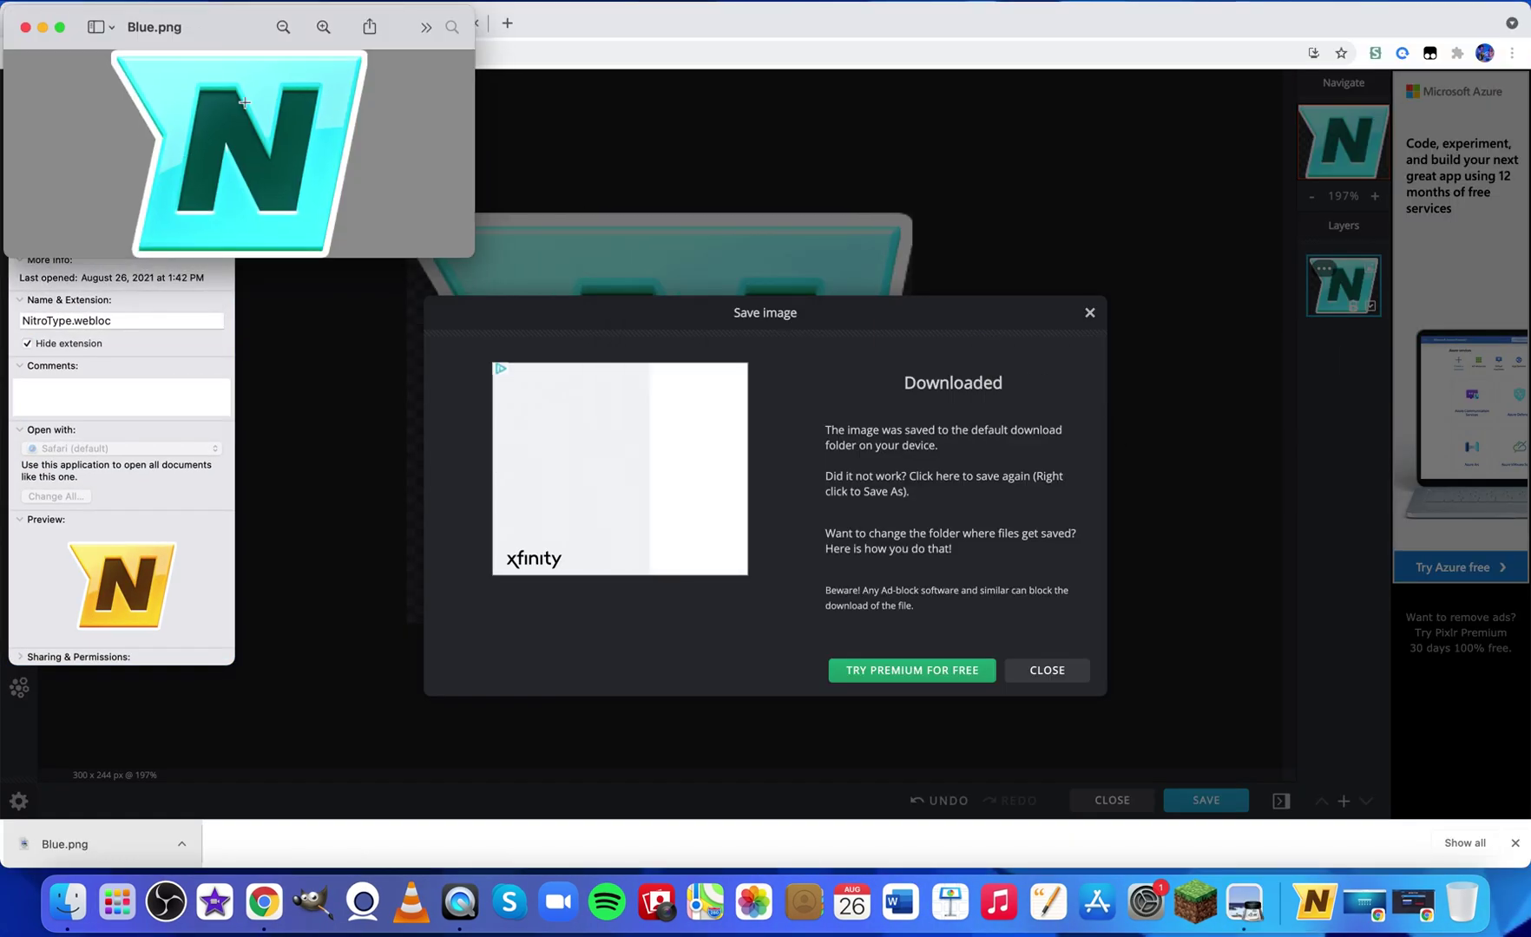
key("space")
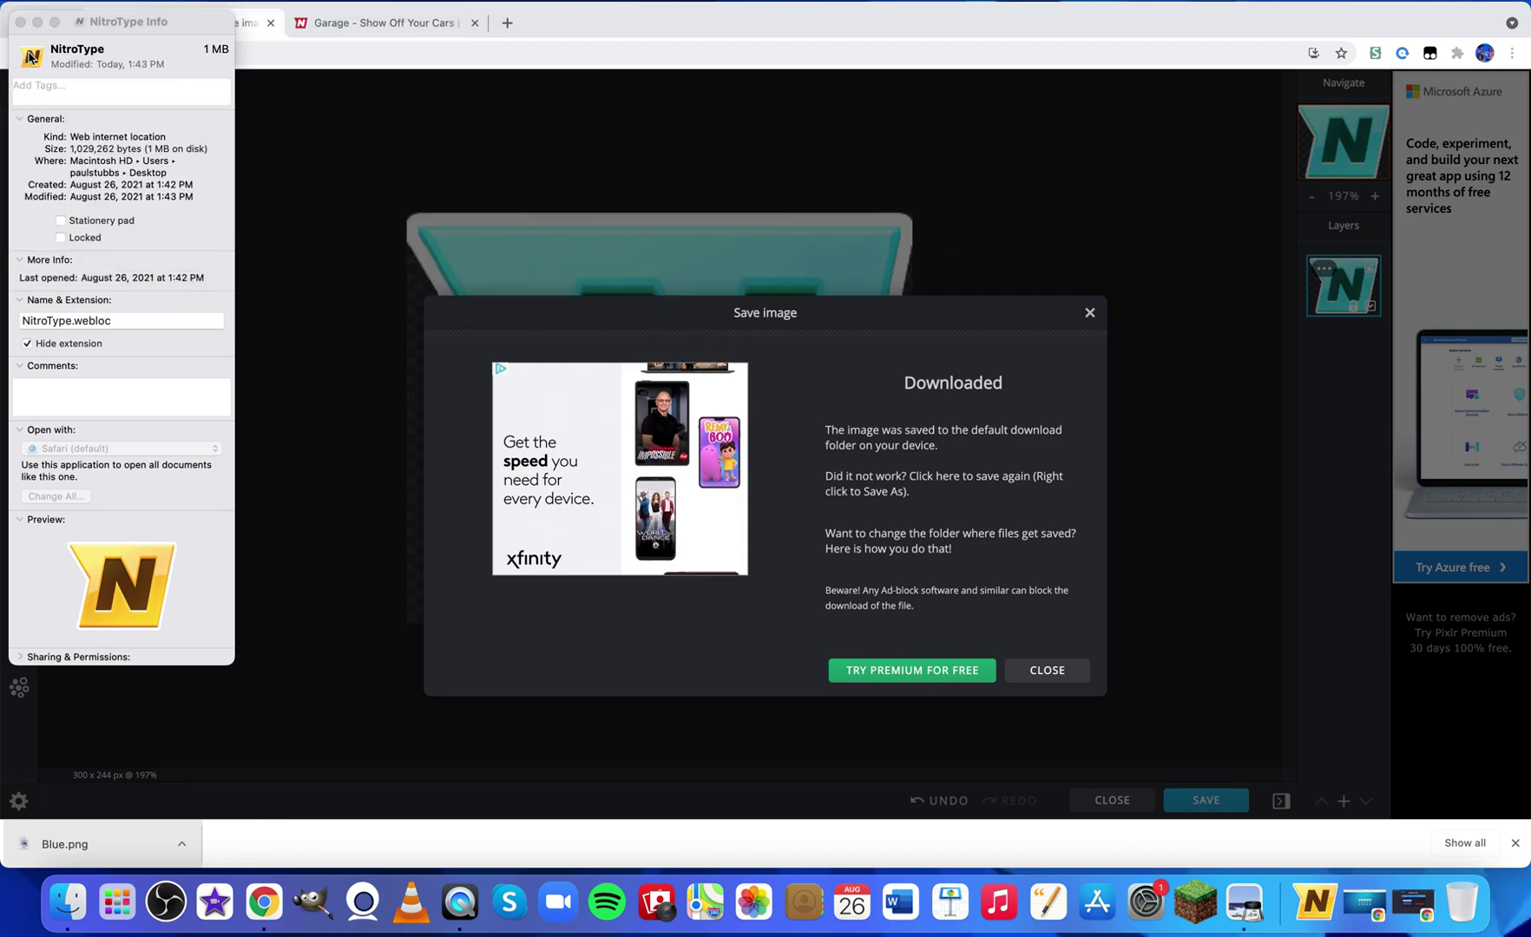
left_click(33, 59)
key("super+v")
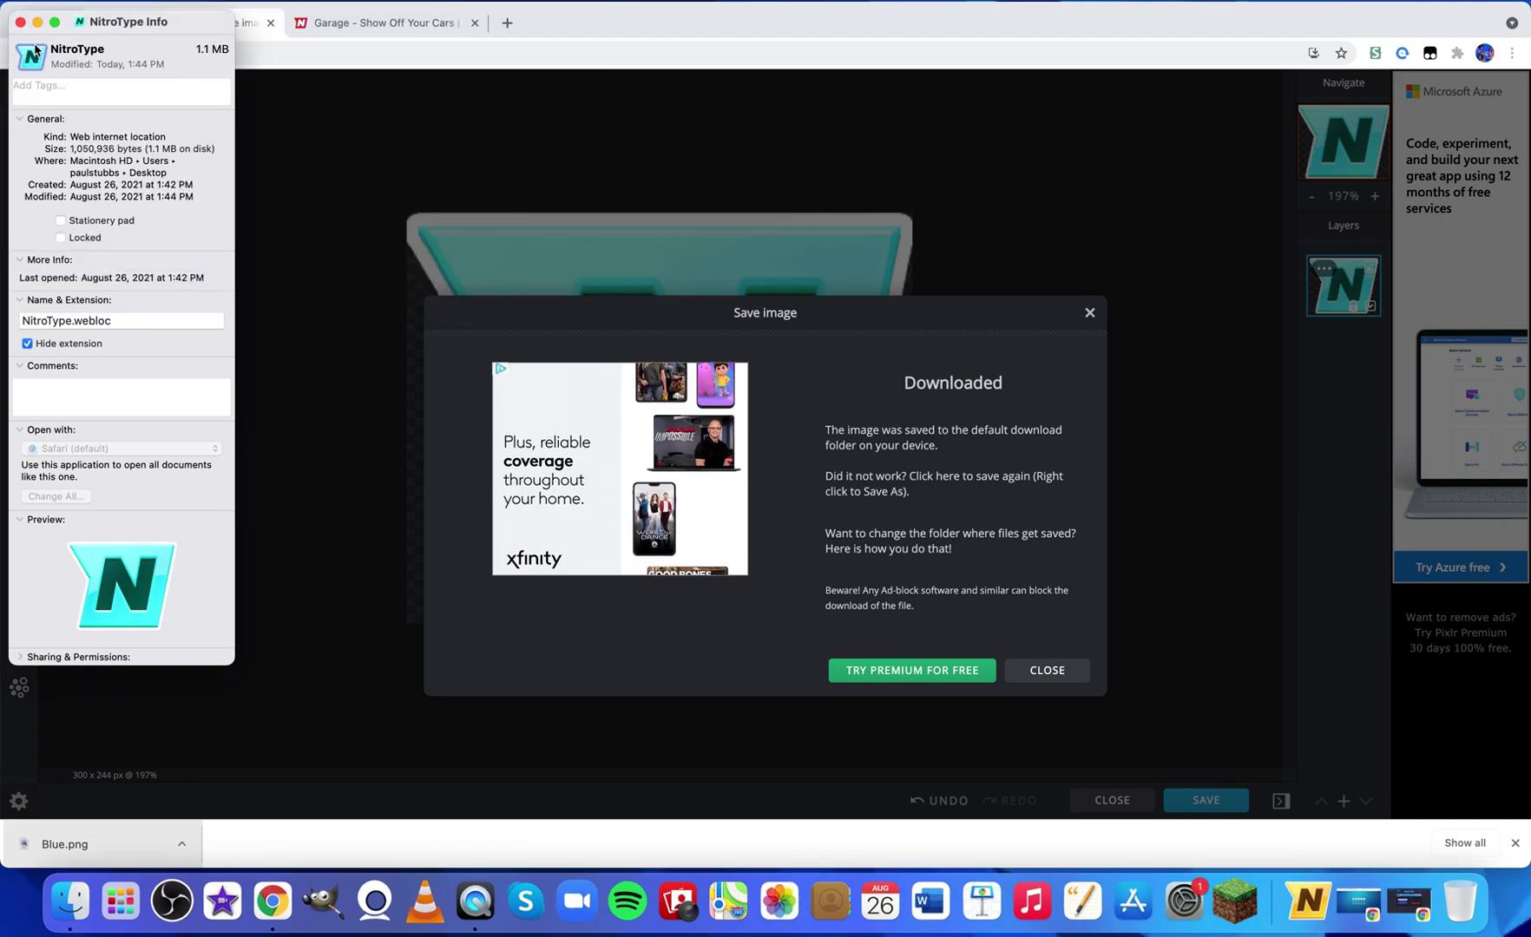
key("super+w")
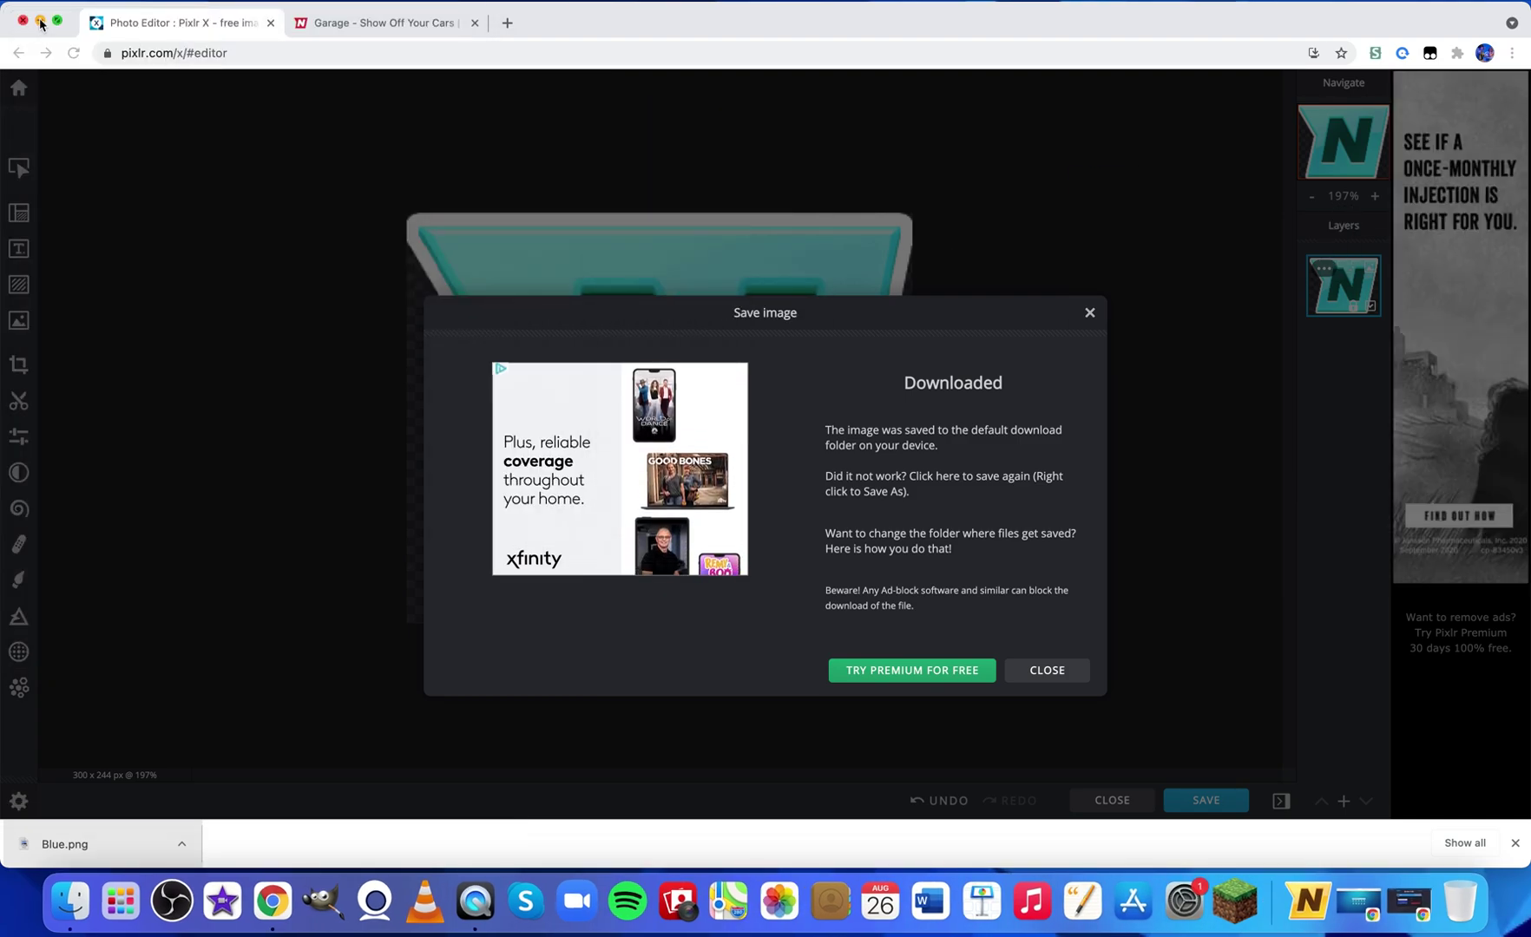
key("super+m")
Replace the yellow N Dock item with the teal NitroType shortcut and launch it
left_click_drag(1288, 725, 1257, 416)
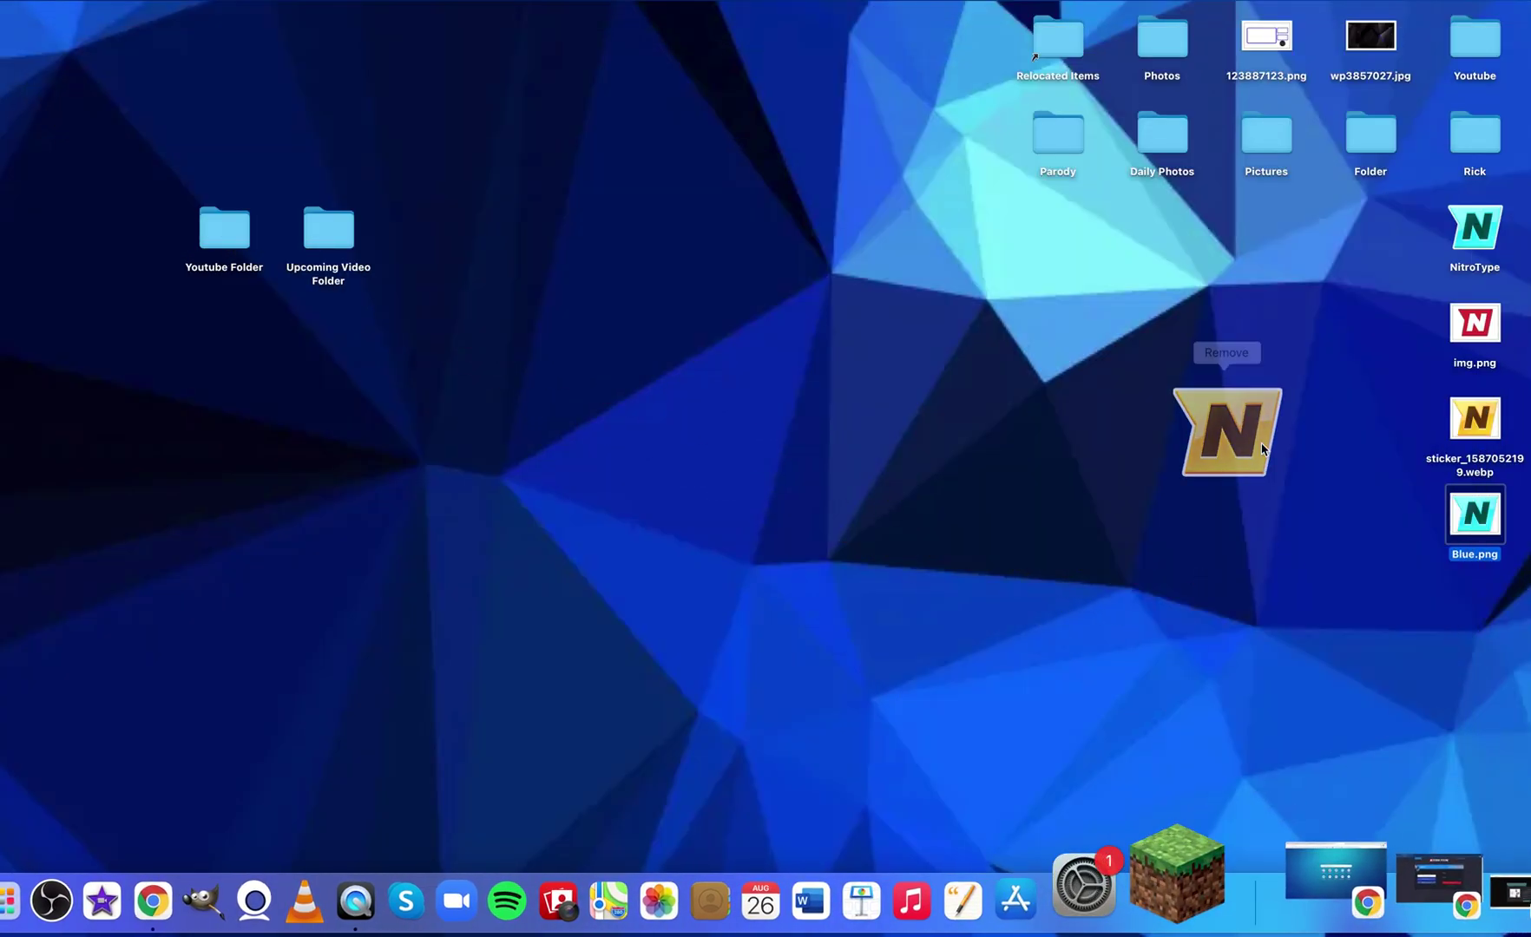
left_click_drag(1474, 227, 1259, 876)
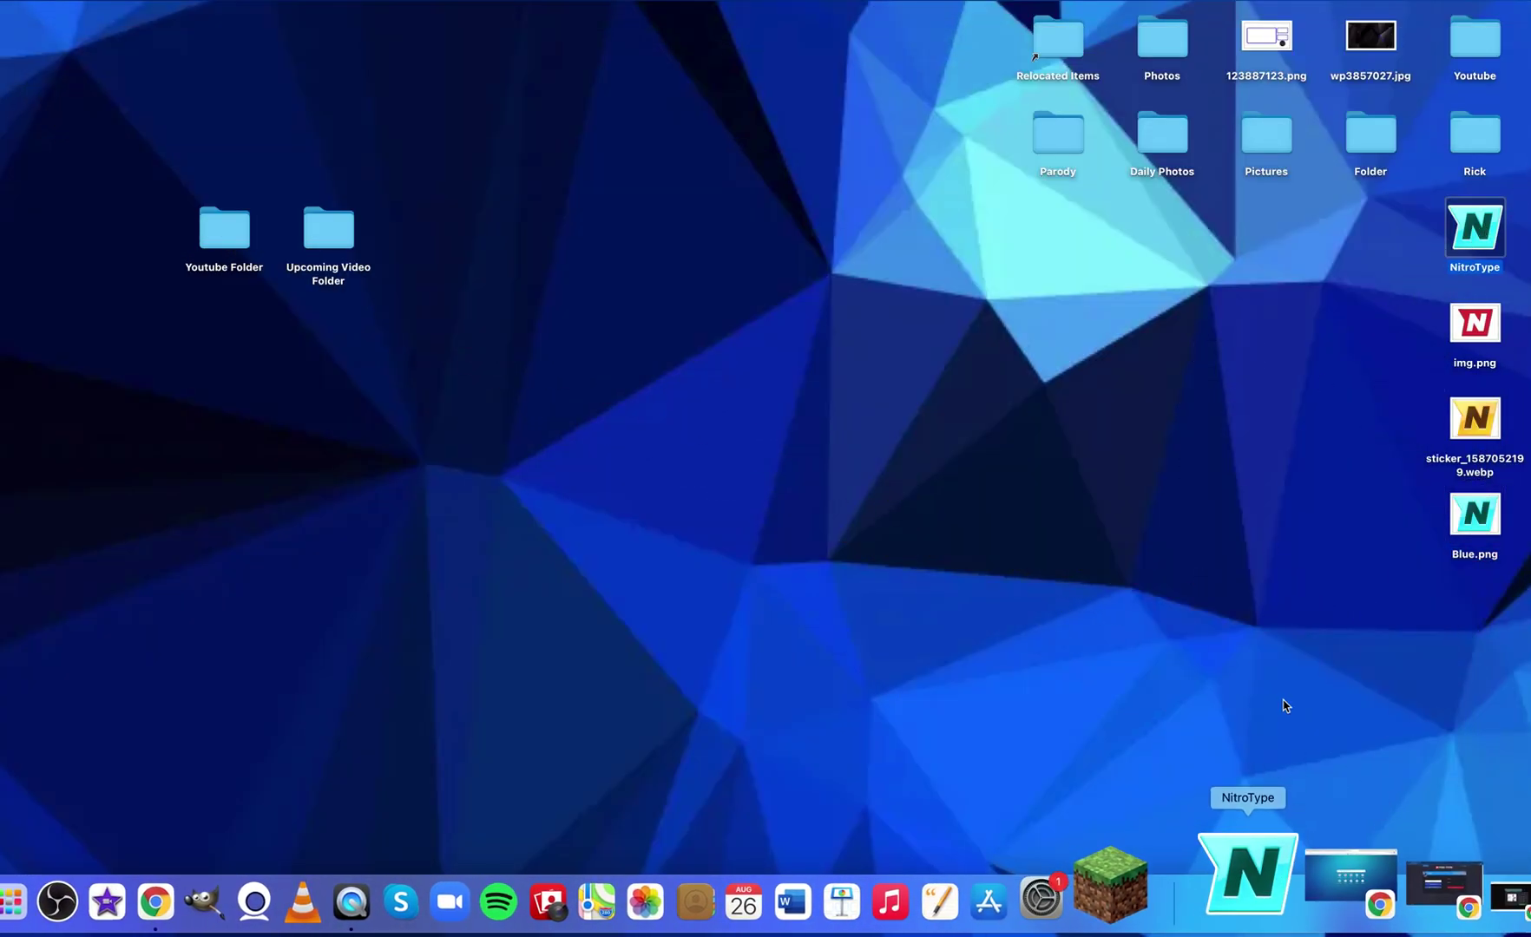
left_click(1249, 908)
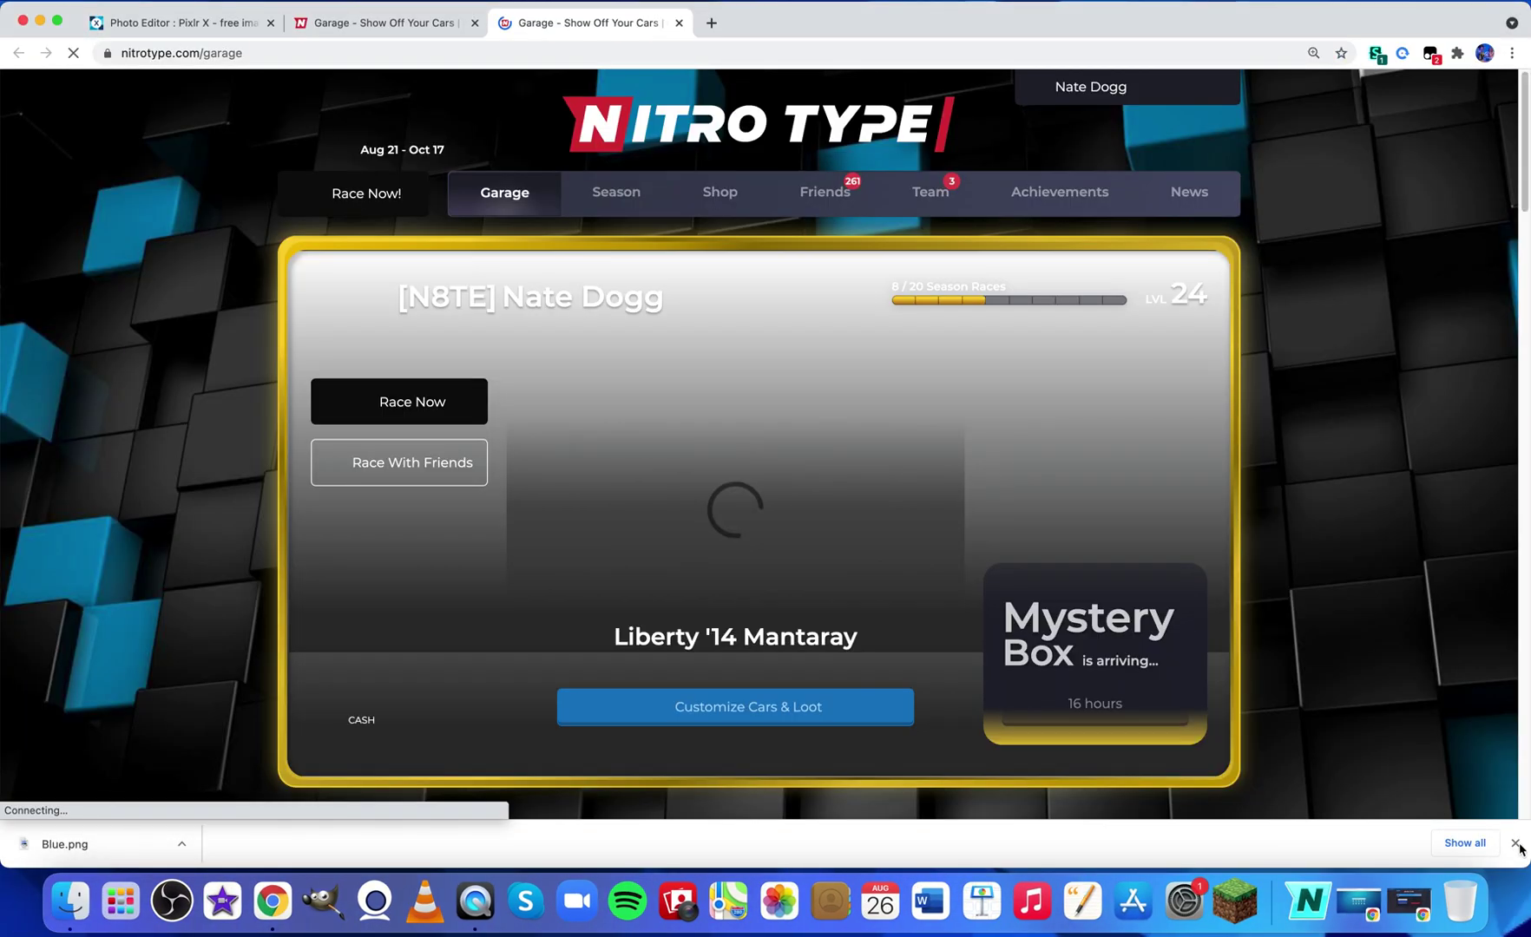
Close Chrome's download bar, toggle the desktop view, and return to the Pixlr editor tab
left_click(1515, 843)
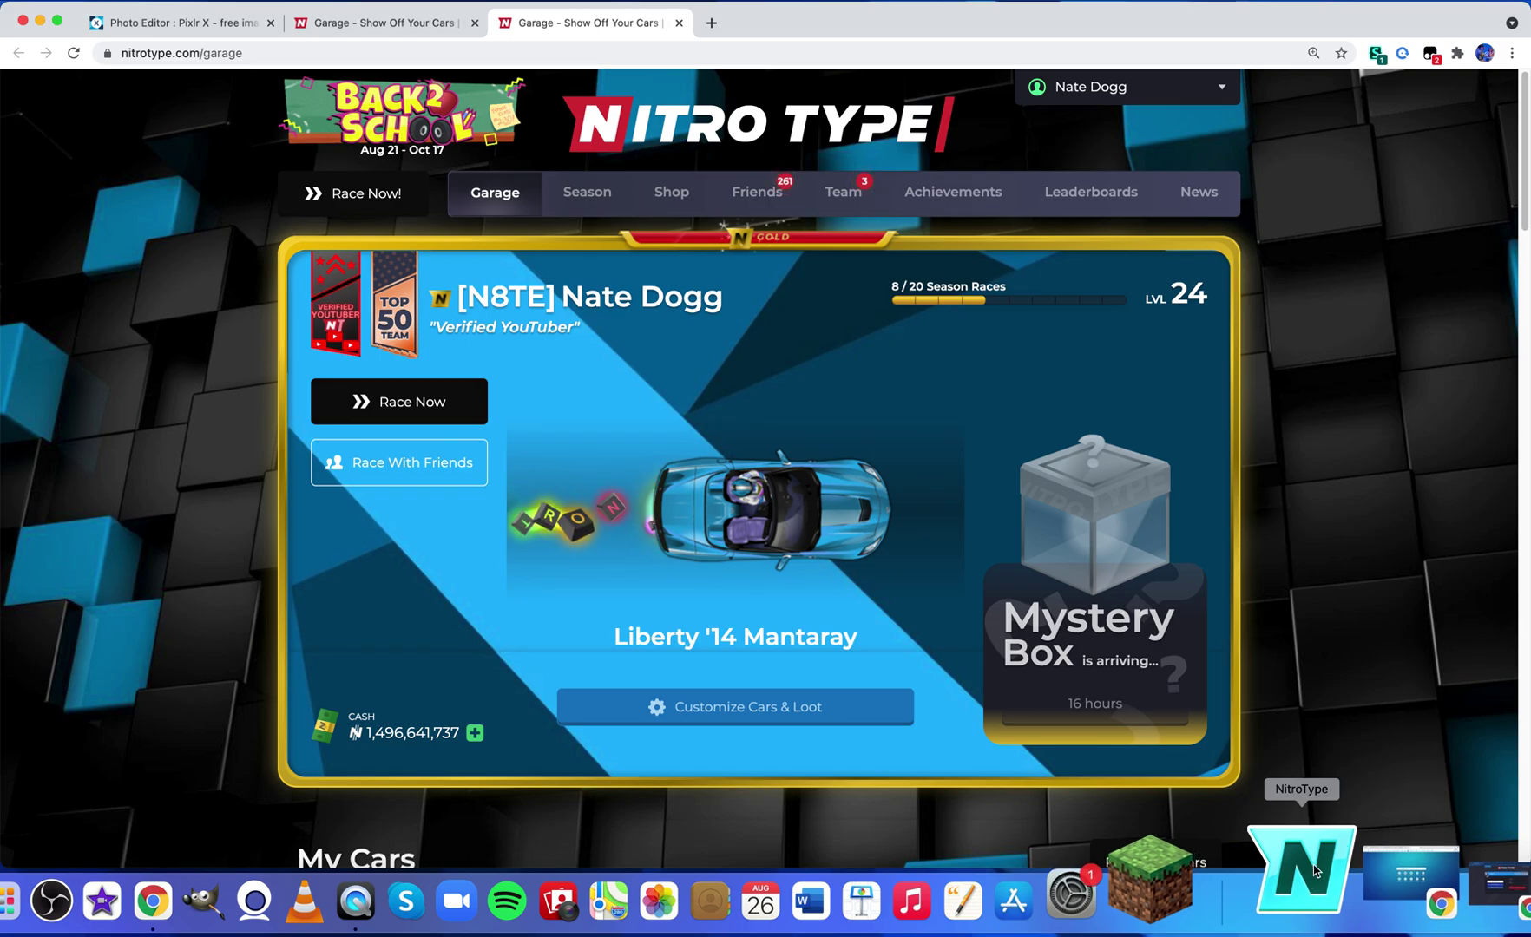
key("F11")
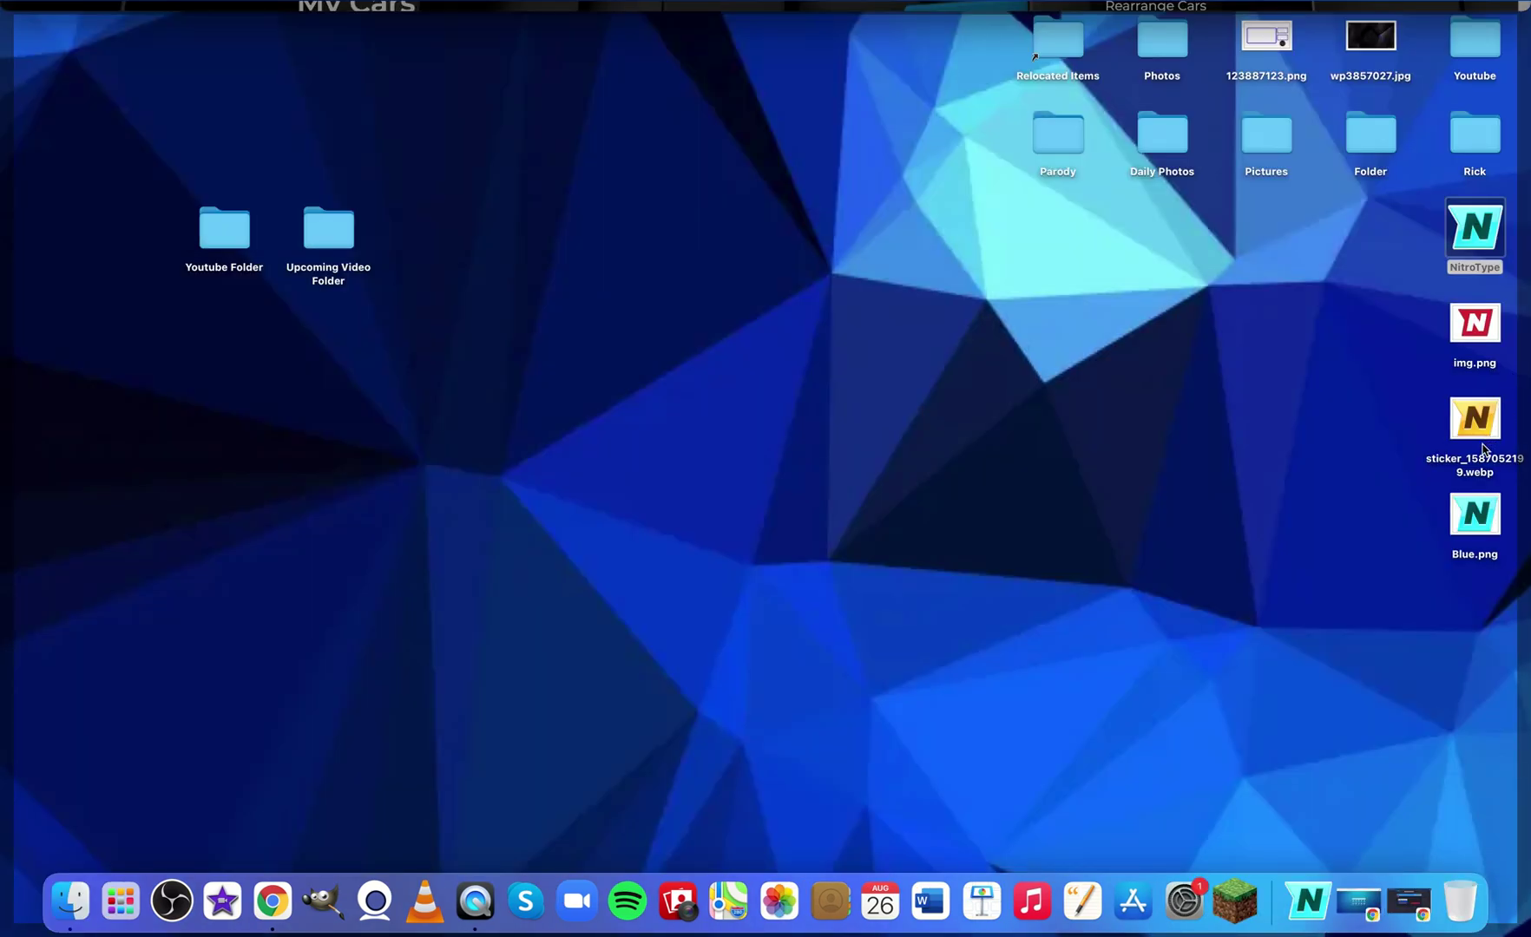
key("F11")
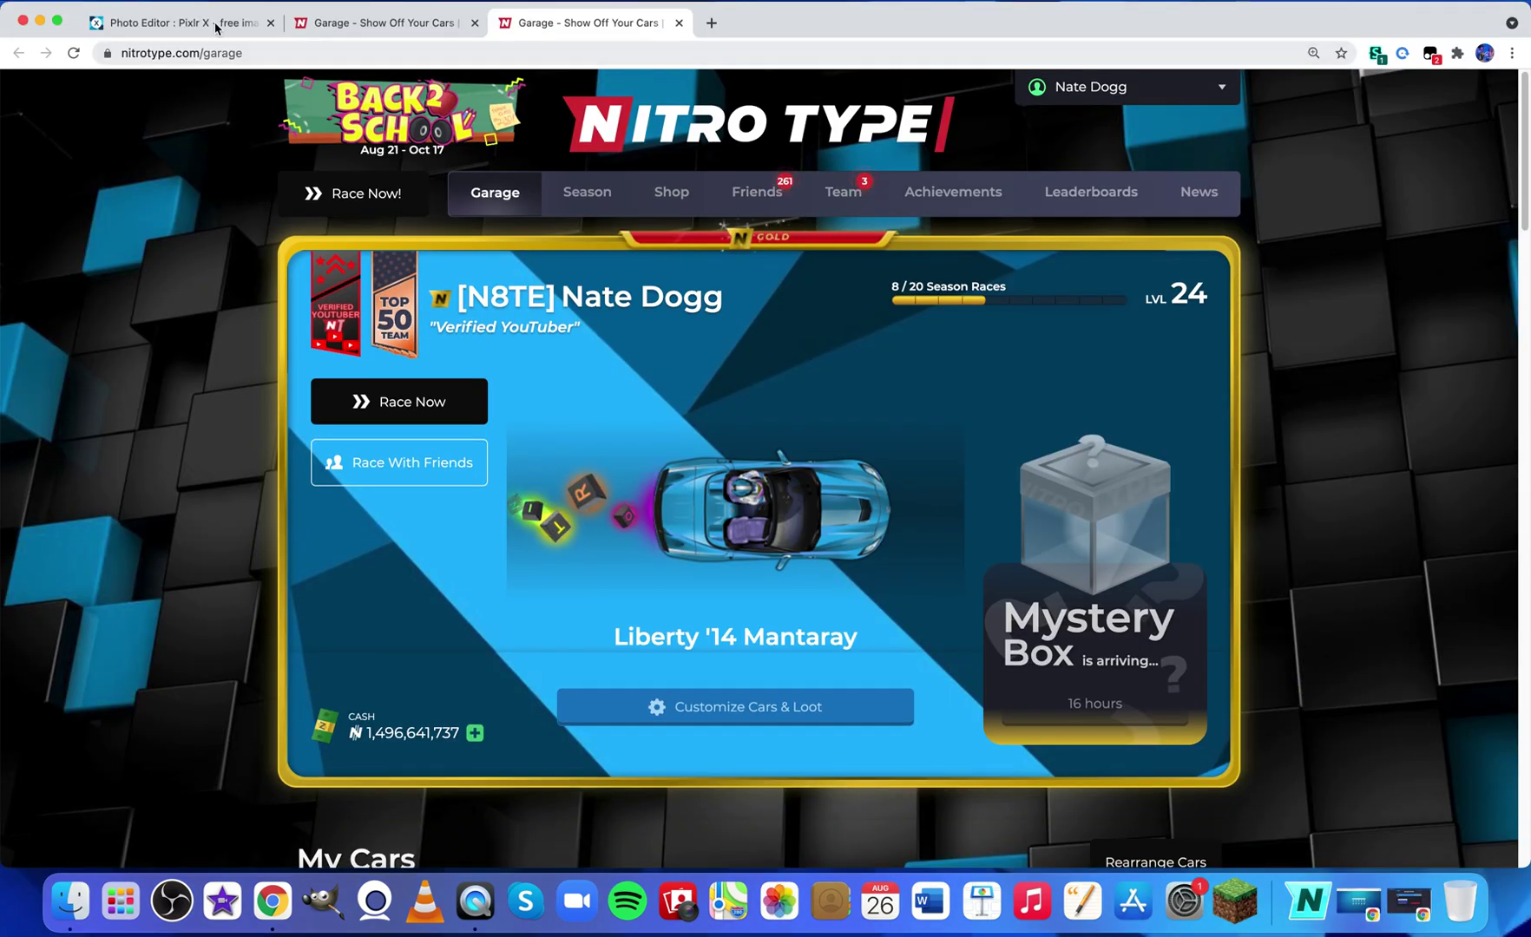
key("super+1")
Shift the N logo's hue to -75 for a lime green tint, then return to the Nitro Type Garage tab
left_click(1088, 313)
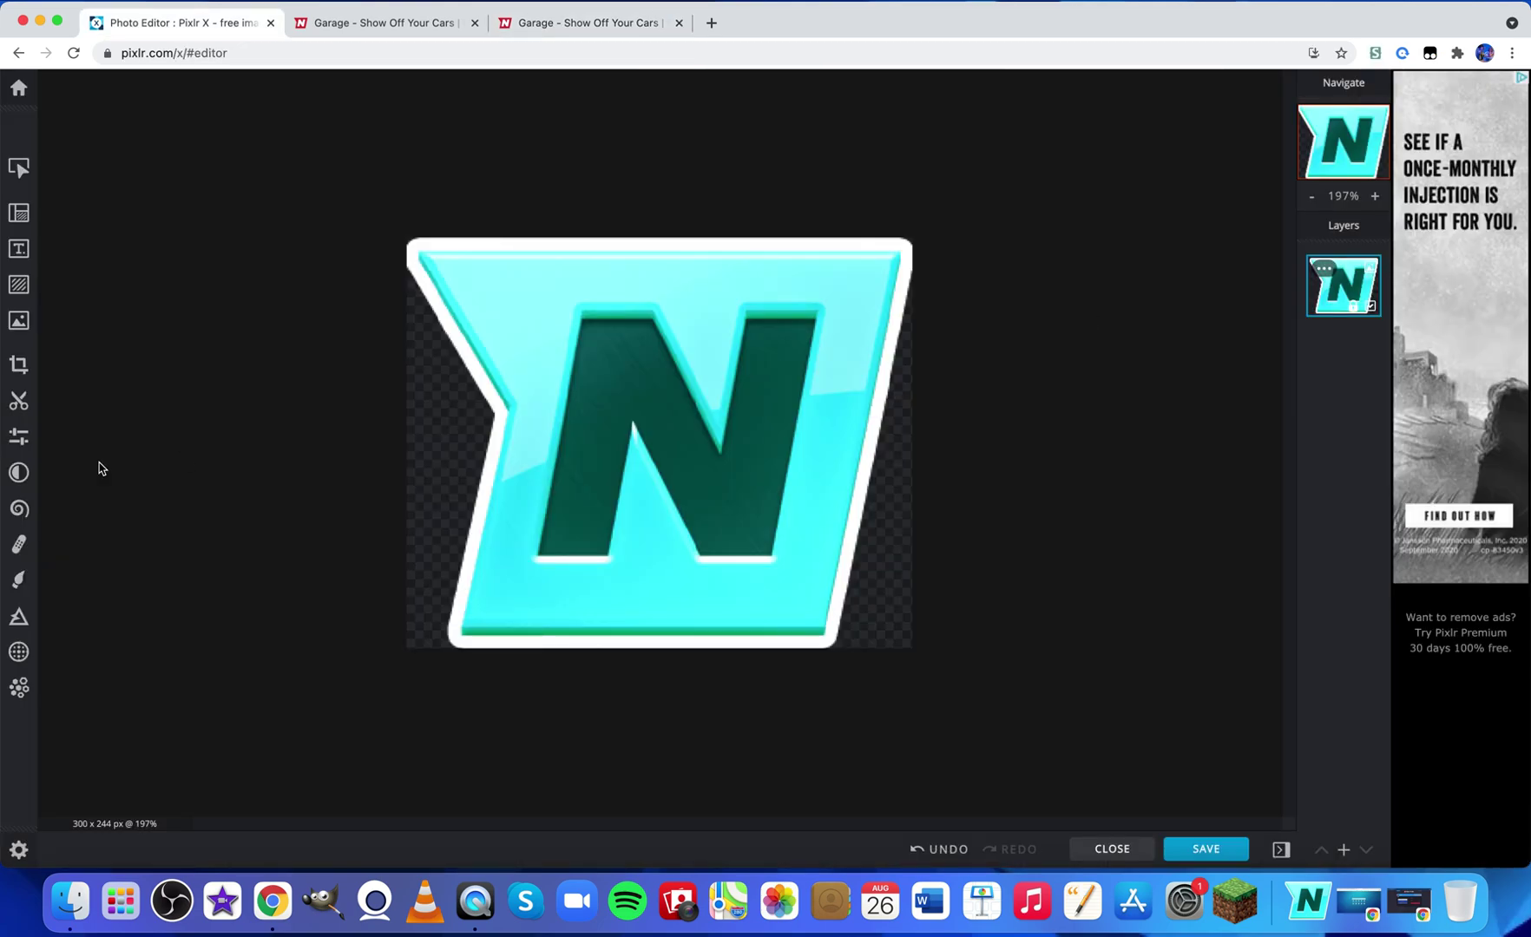
left_click(18, 436)
left_click_drag(154, 545, 117, 534)
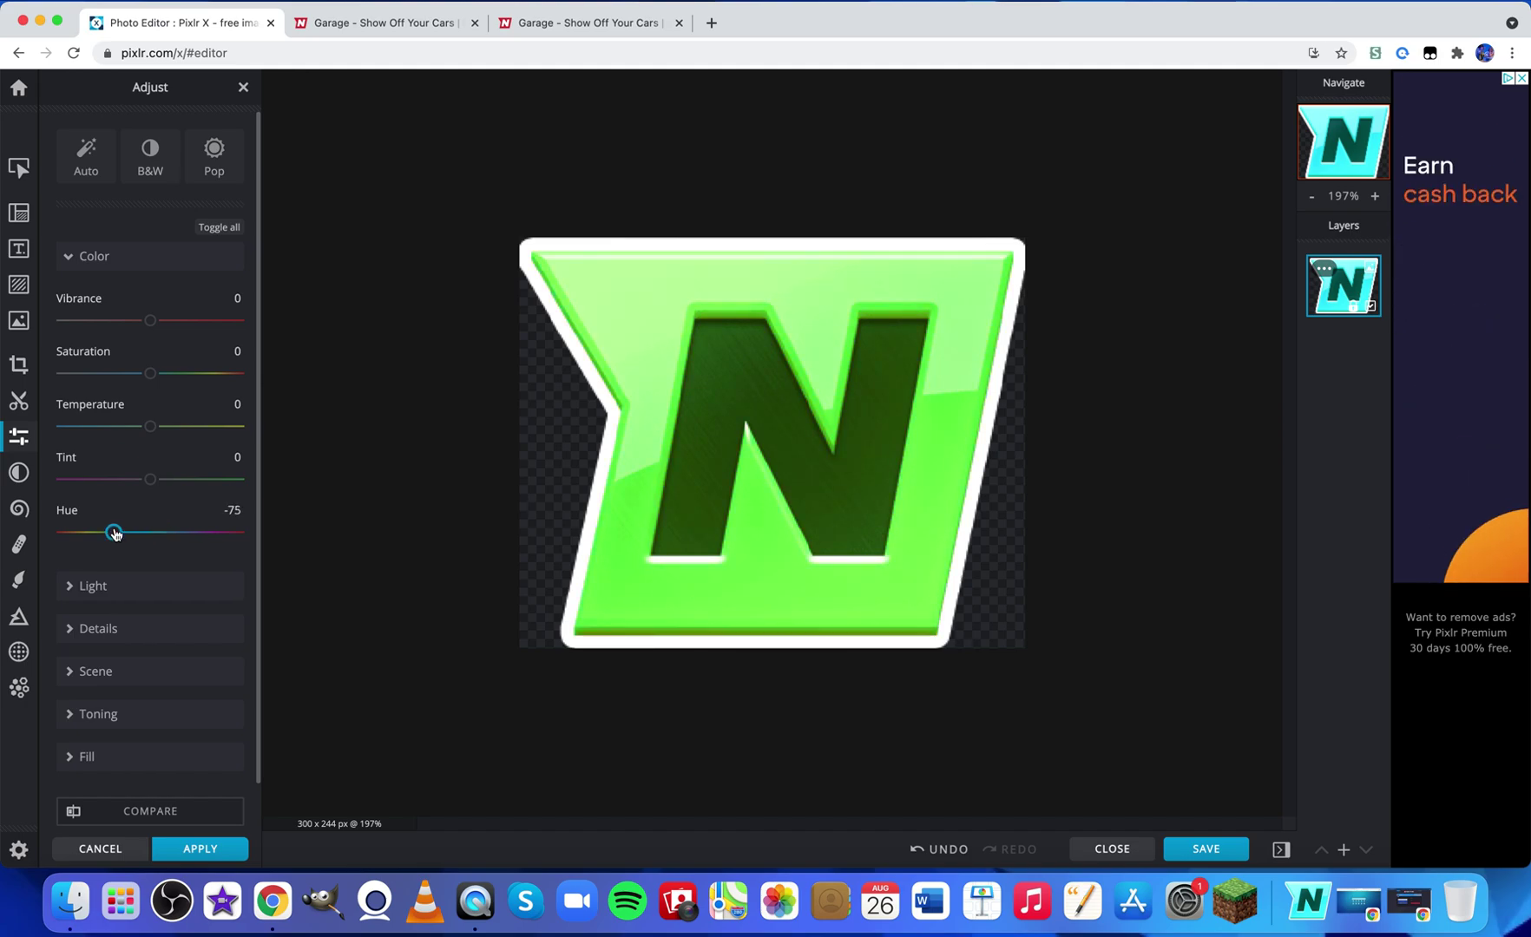
left_click(412, 24)
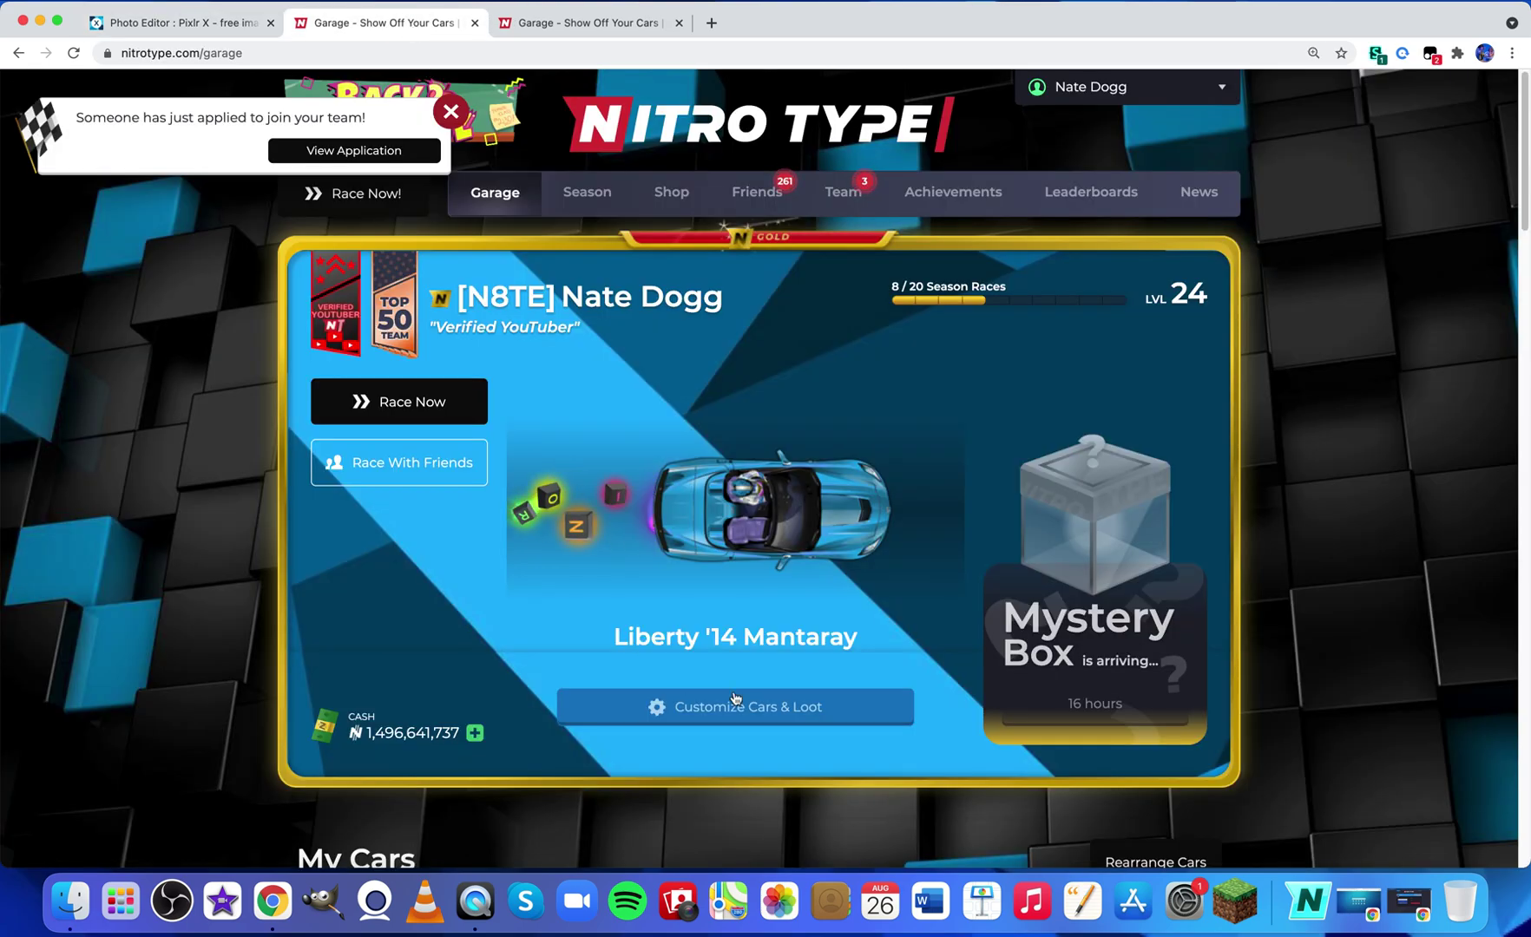